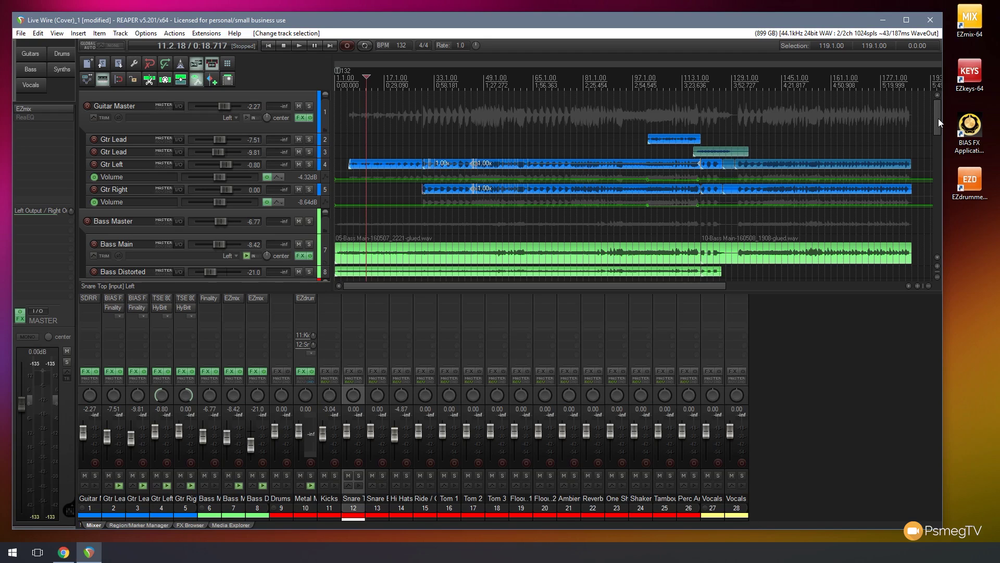
Open EZdrummer 2 on the Metal Machine track and solo the kit's Reverb channel in its mixer.
drag(938, 120, 926, 154)
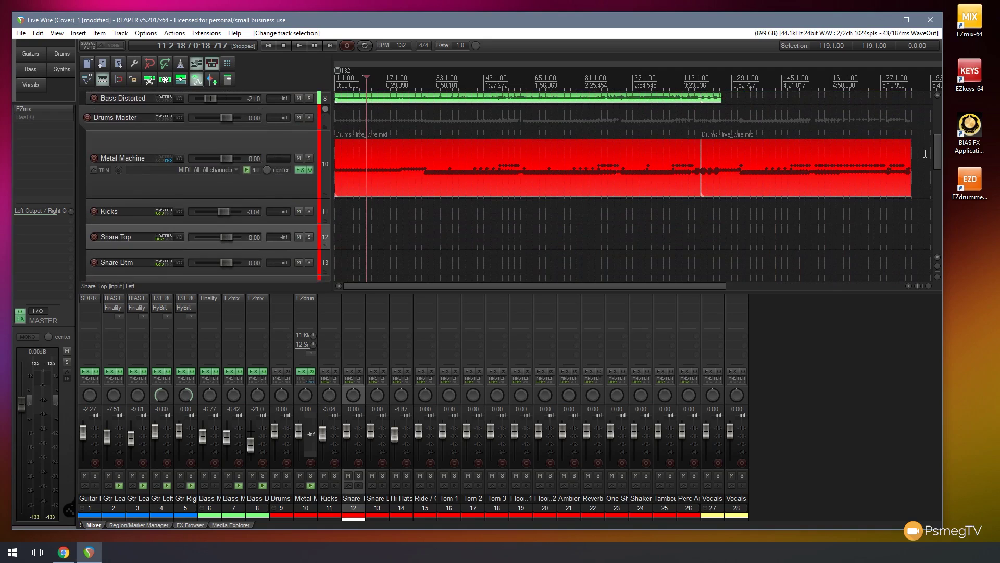
click(303, 169)
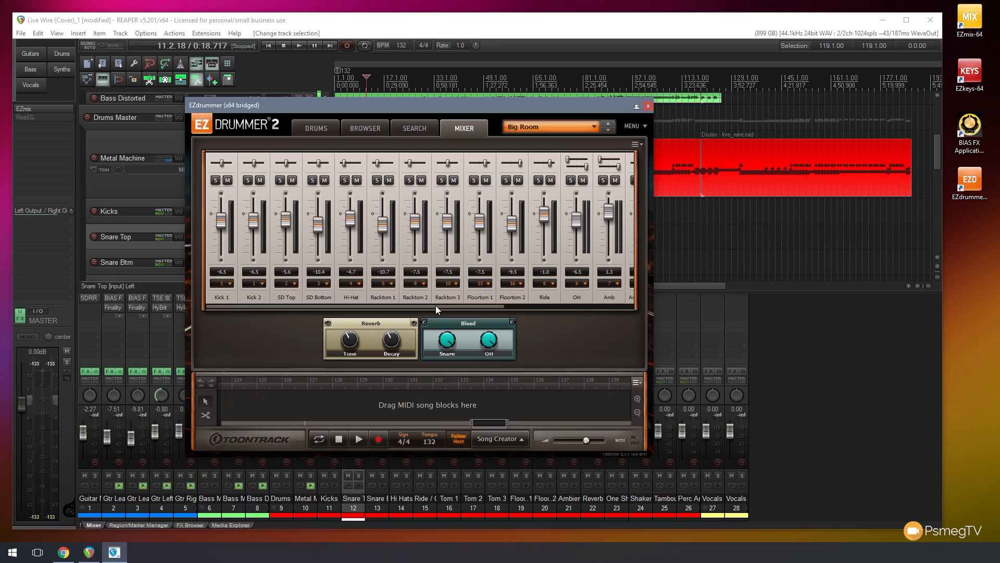
drag(436, 305, 517, 304)
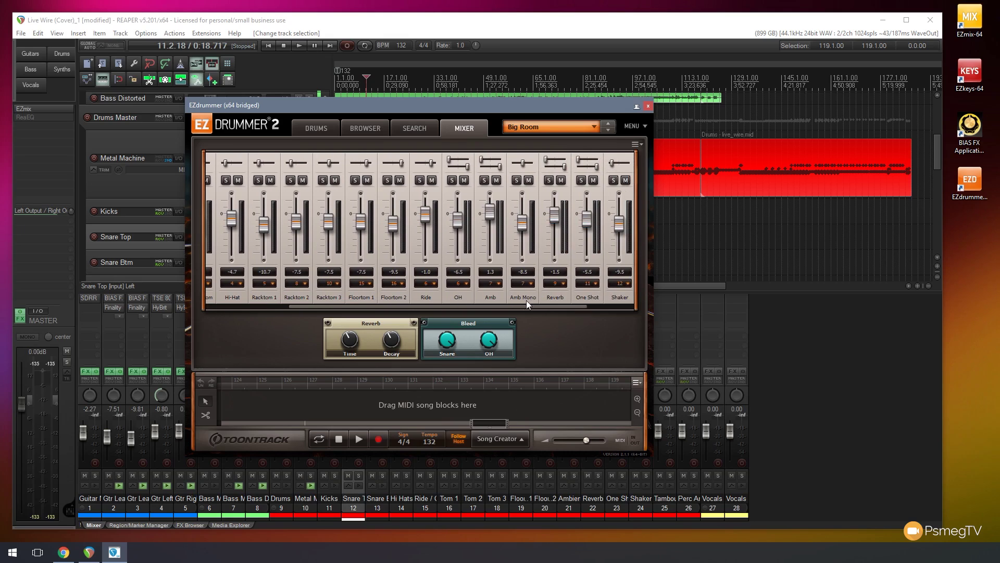
click(558, 298)
click(549, 180)
Solo the Drums Master track in REAPER alongside the soloed drum Reverb channel.
drag(527, 105, 431, 223)
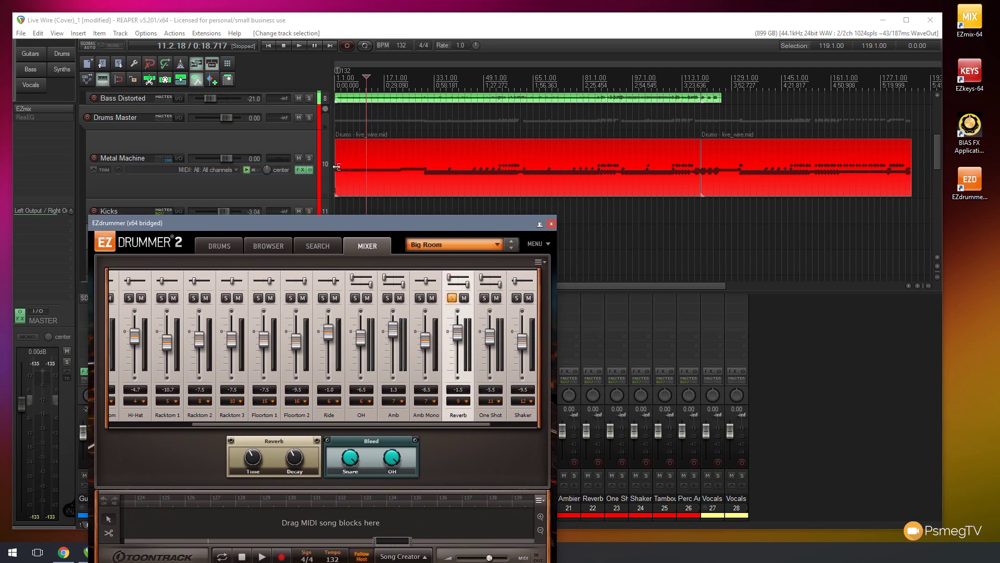
click(309, 118)
drag(339, 223, 347, 188)
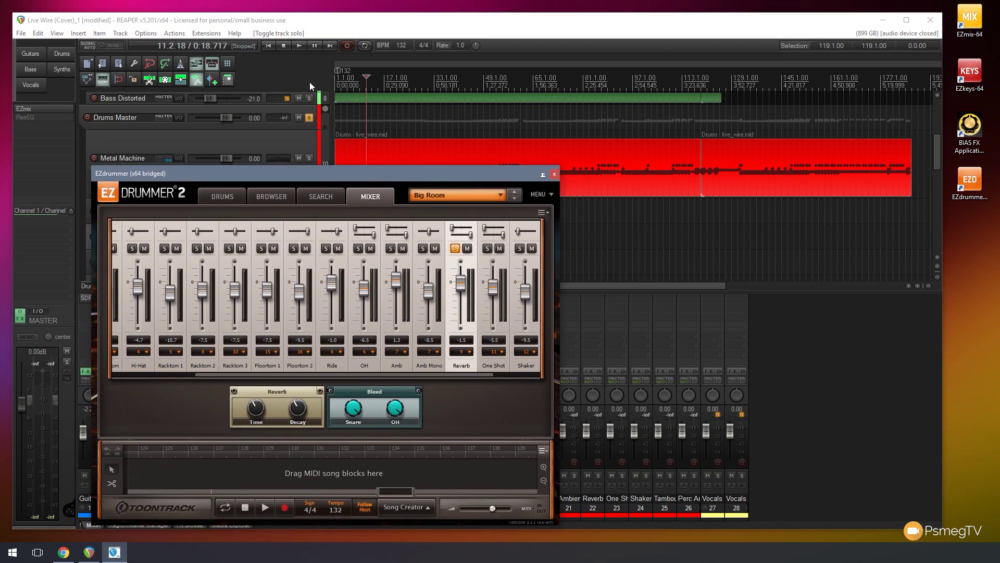
Play the project and compare the drums with the kit's Reverb channel muted and unmuted.
click(299, 47)
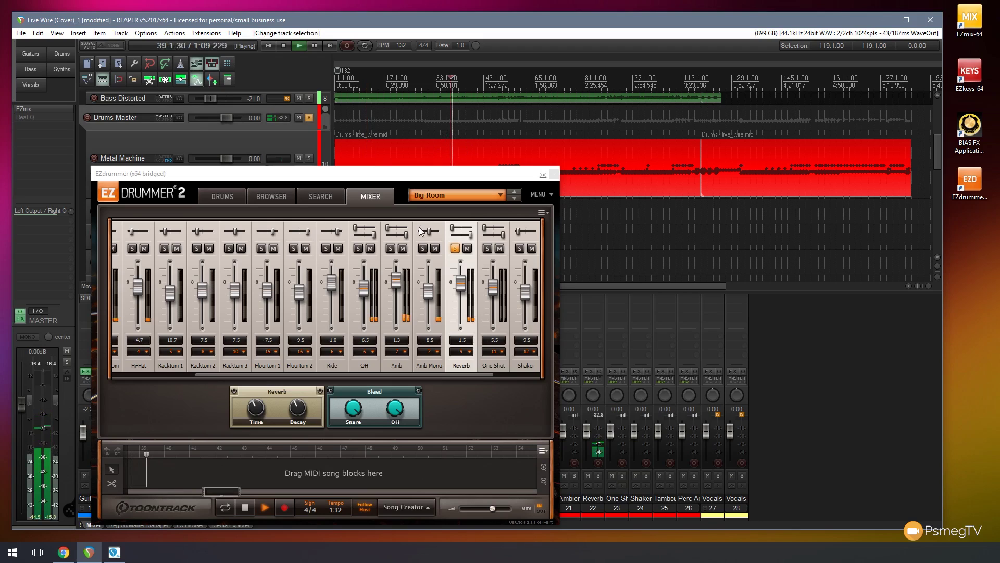
click(467, 248)
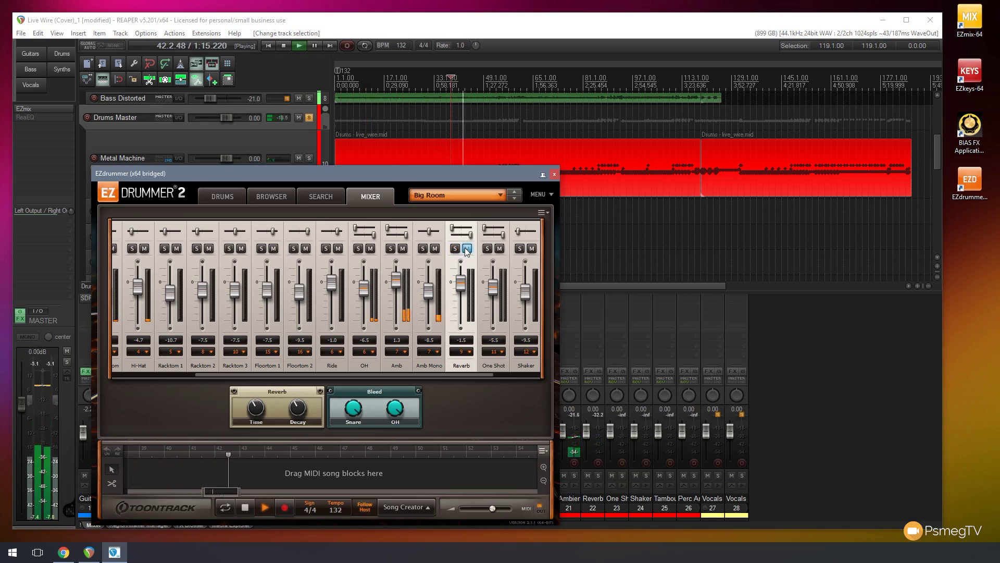
click(467, 249)
click(467, 249)
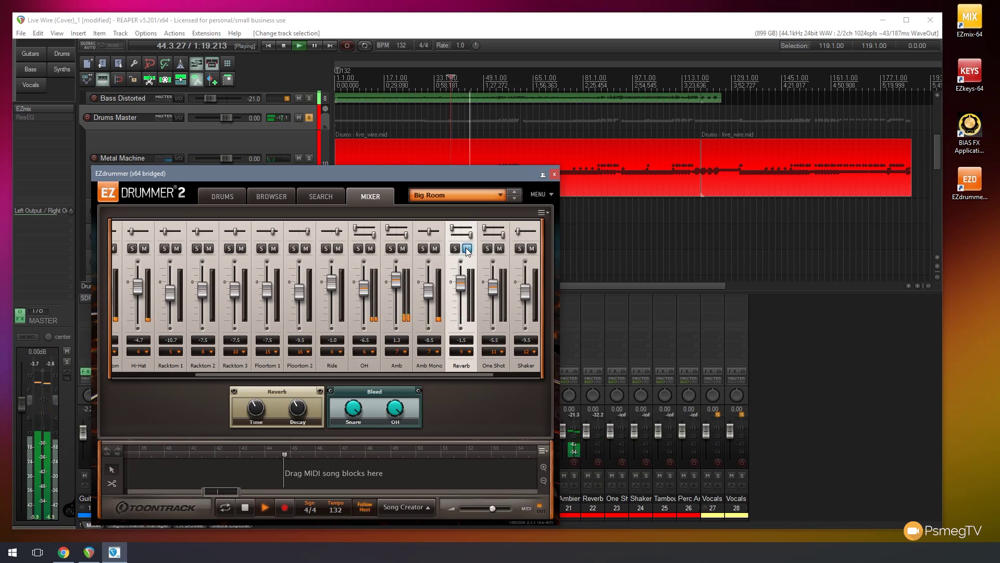
click(467, 249)
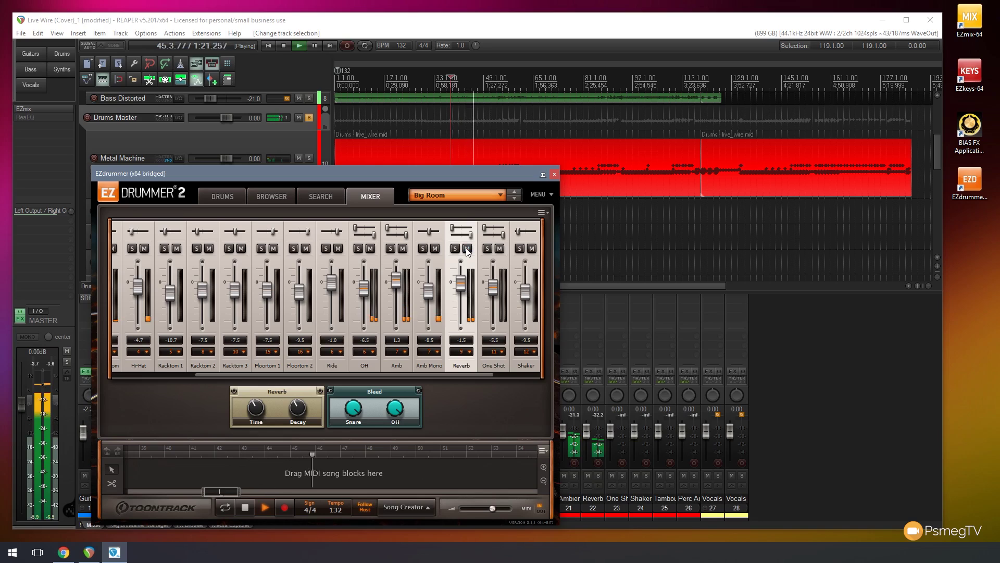
Stop playback, leave the kit's Reverb channel muted, and close EZdrummer 2.
click(284, 46)
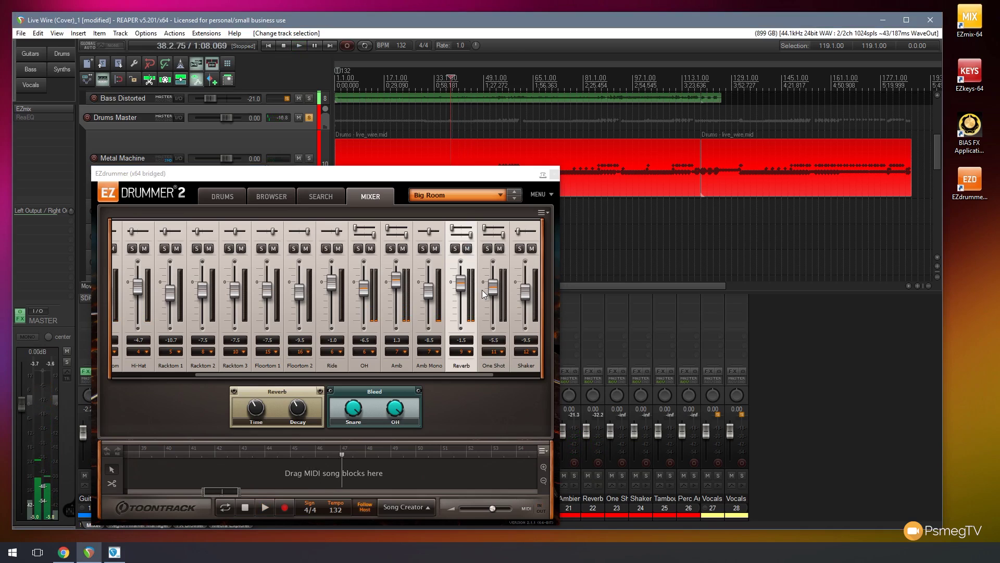
click(468, 249)
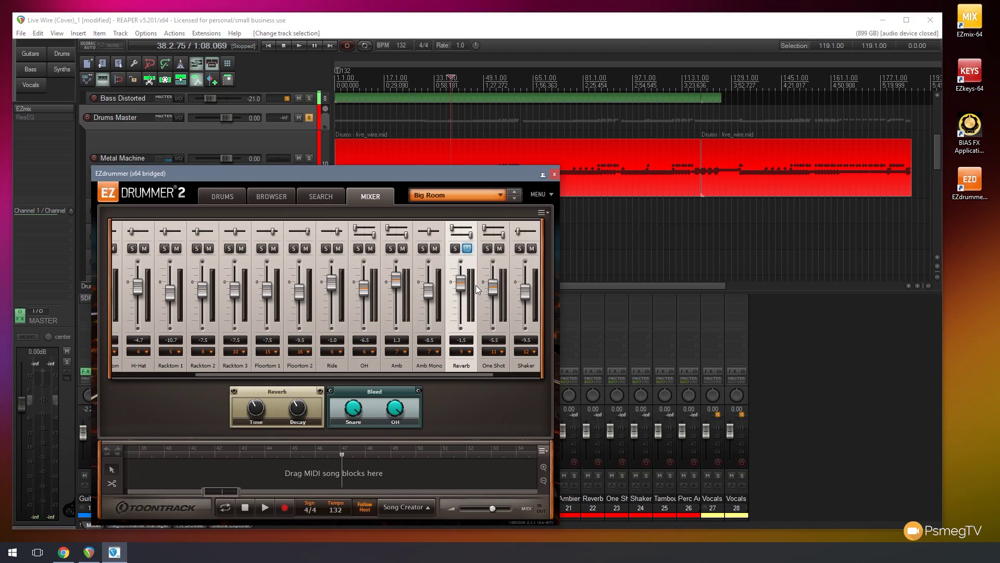
click(554, 174)
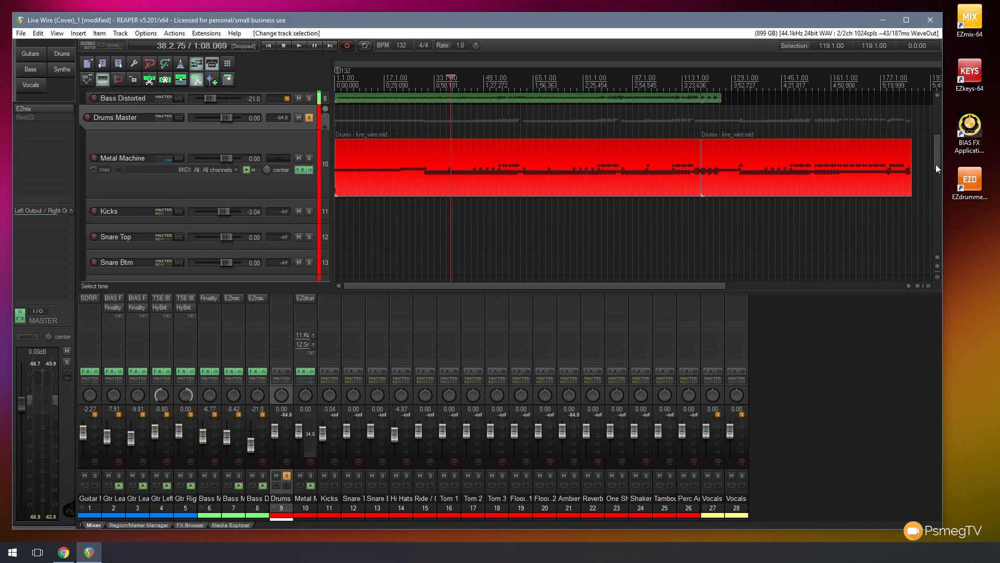
Insert a new track 29 below Vocals Main, make it taller, and name it 'Reverb'.
drag(937, 155, 937, 119)
click(287, 98)
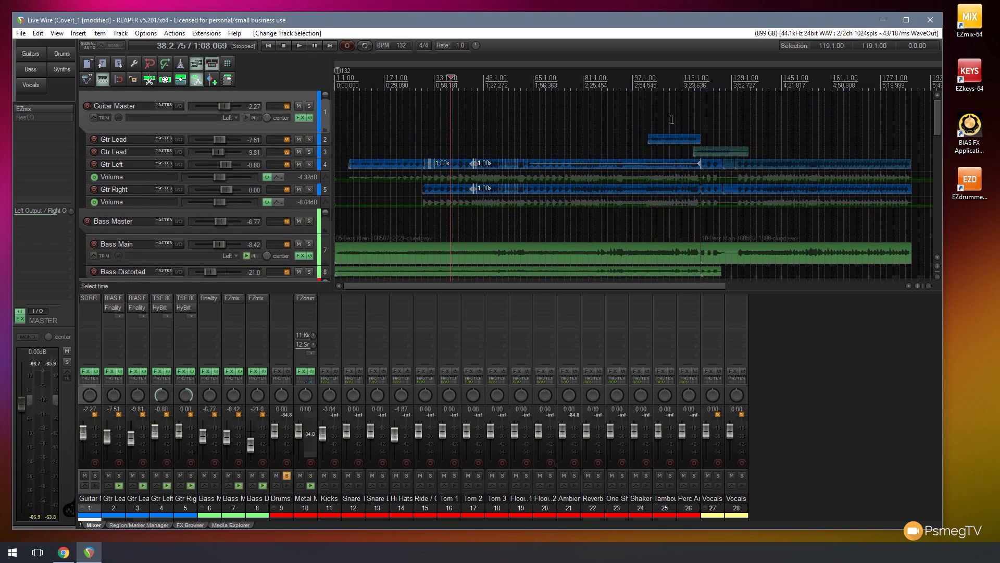
drag(936, 119, 930, 261)
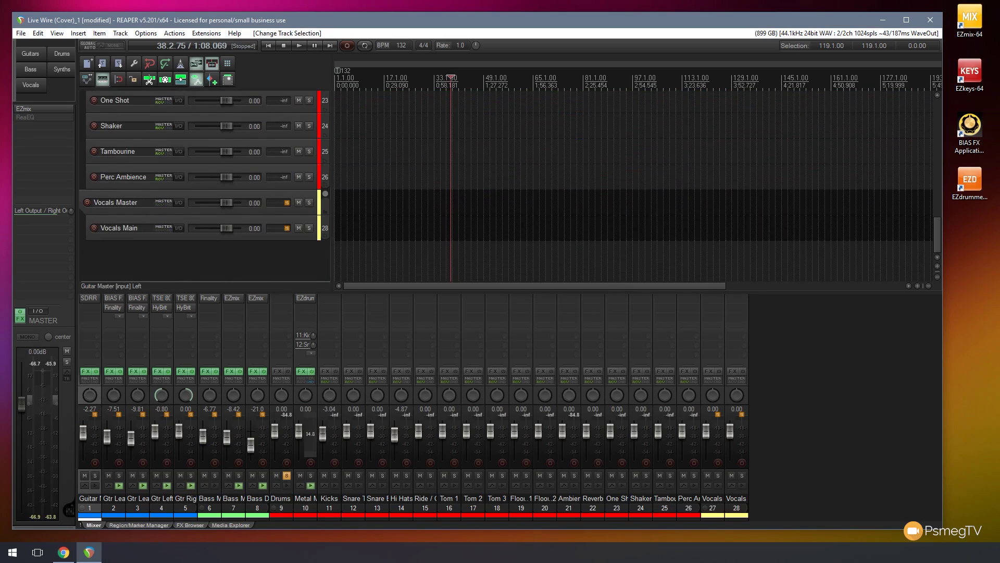
double_click(148, 251)
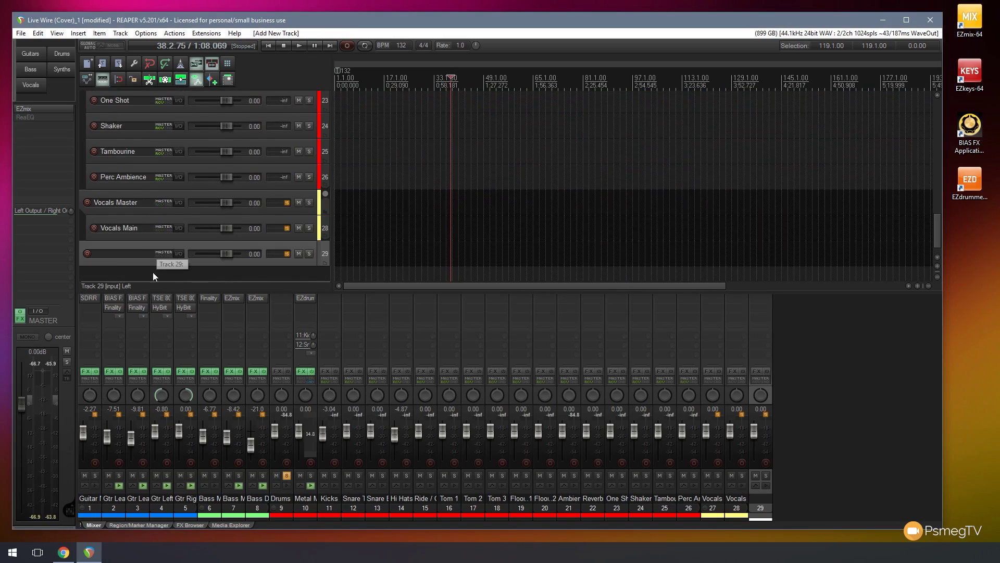
drag(199, 265, 199, 274)
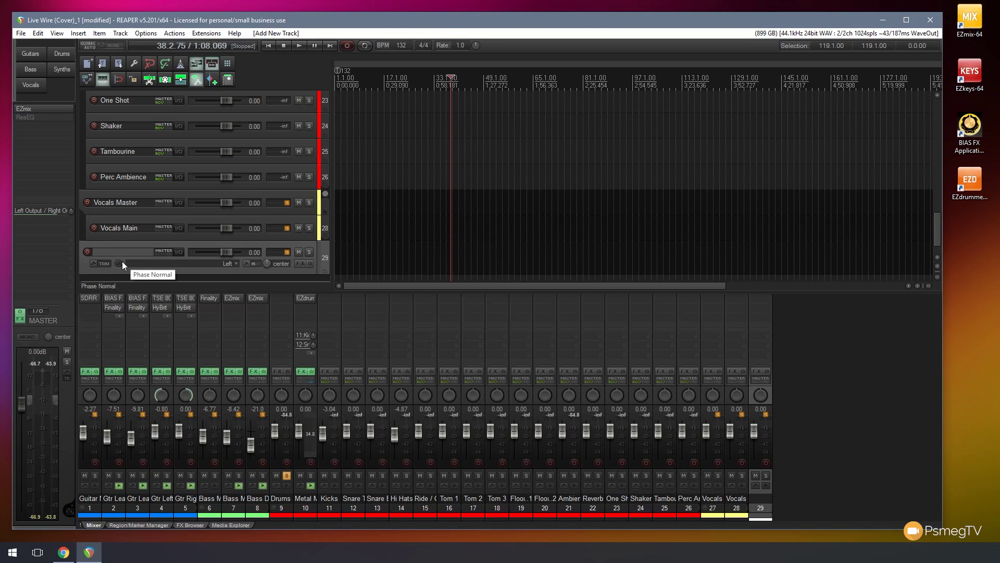
text(Reverb)
key(Return)
Paste the copied BIAS FX plugin into the Reverb track's FX chain, then close its windows.
click(155, 271)
click(300, 263)
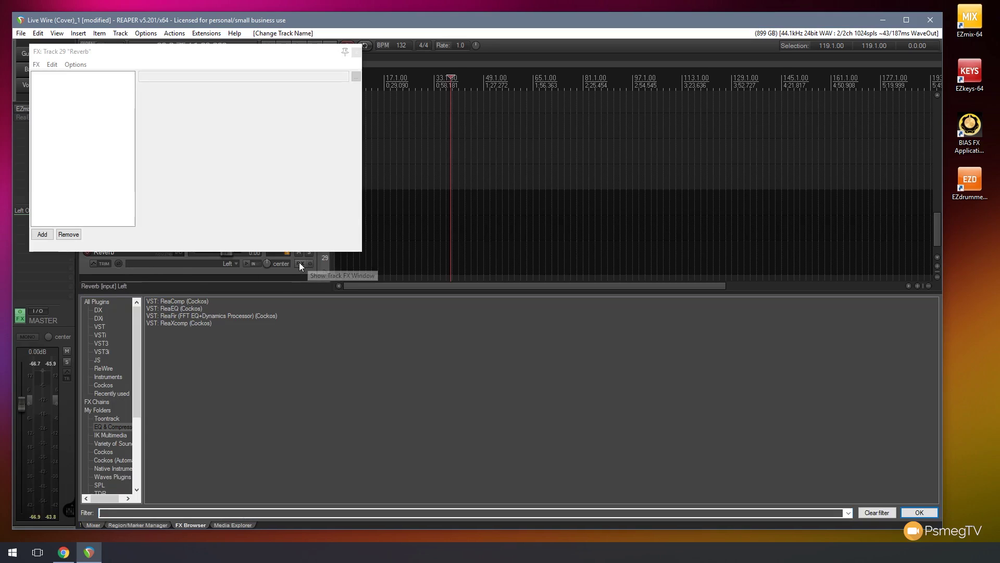
right_click(79, 106)
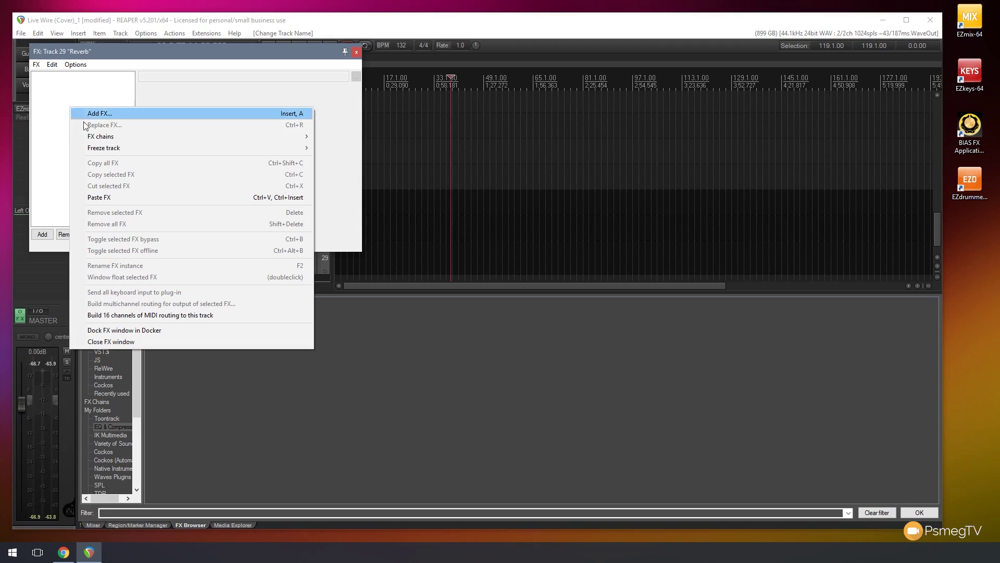
click(105, 195)
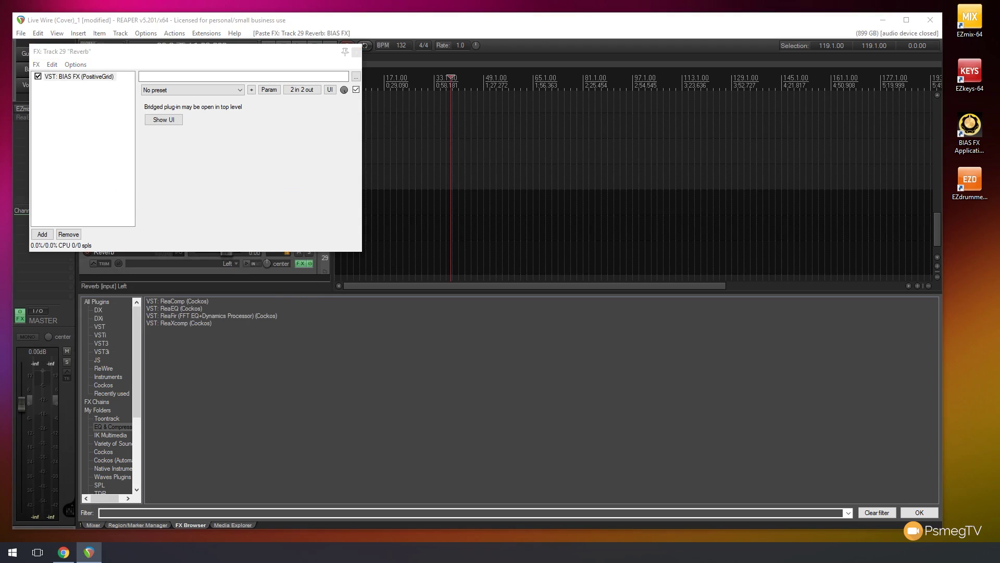
click(357, 51)
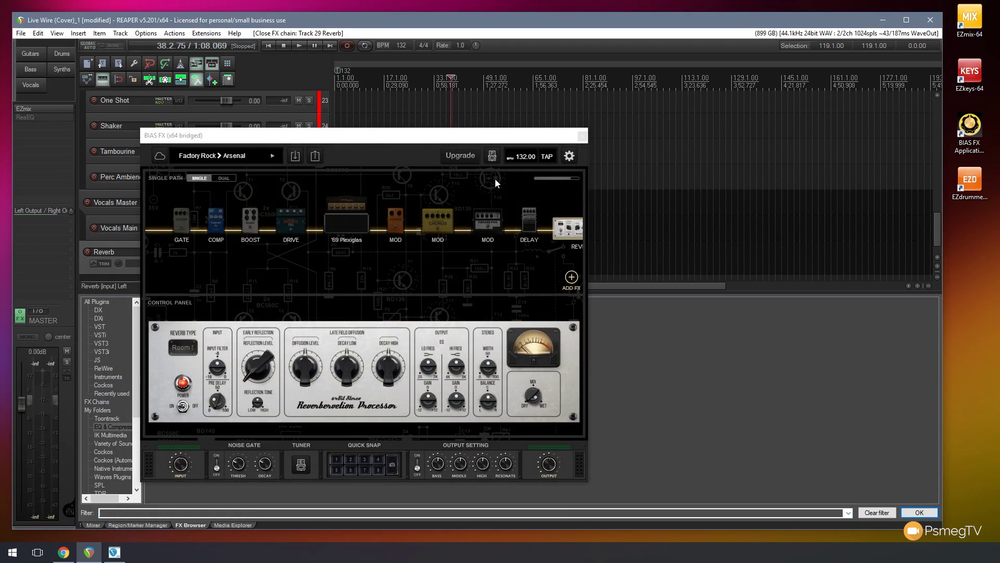
click(582, 137)
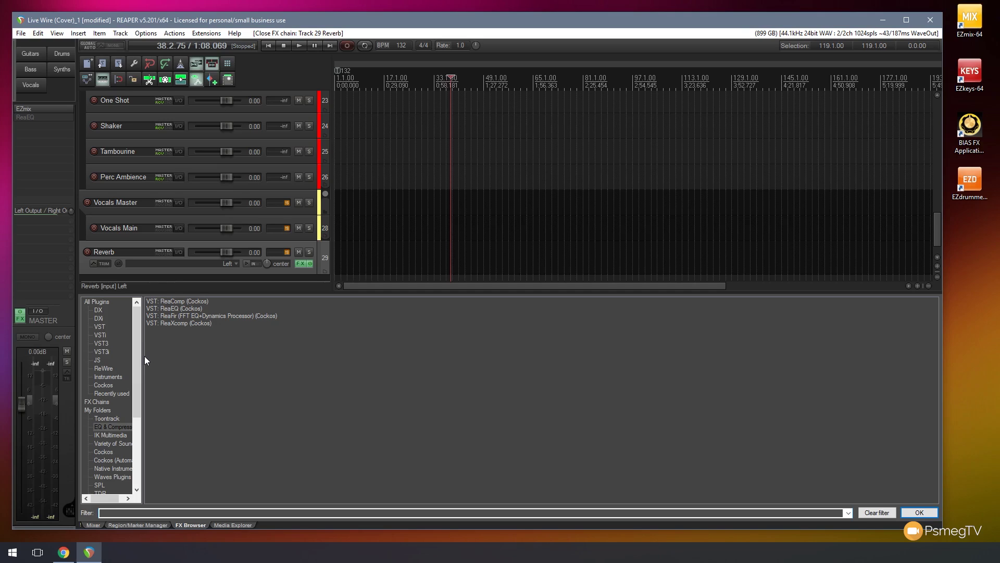
Widen the FX browser folder list, switch the docker to the Mixer, and locate the Reverb strip.
drag(144, 357, 172, 360)
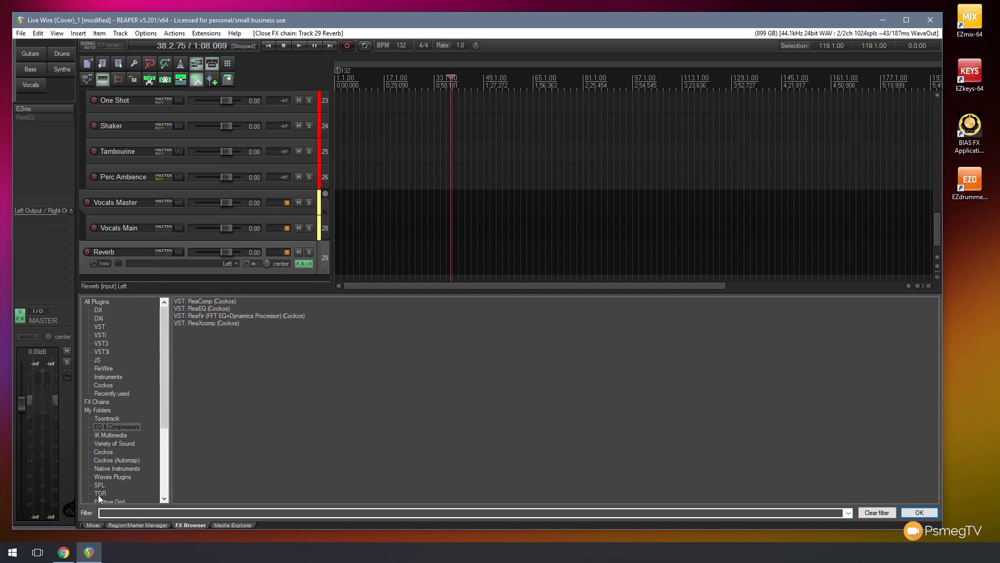
click(93, 524)
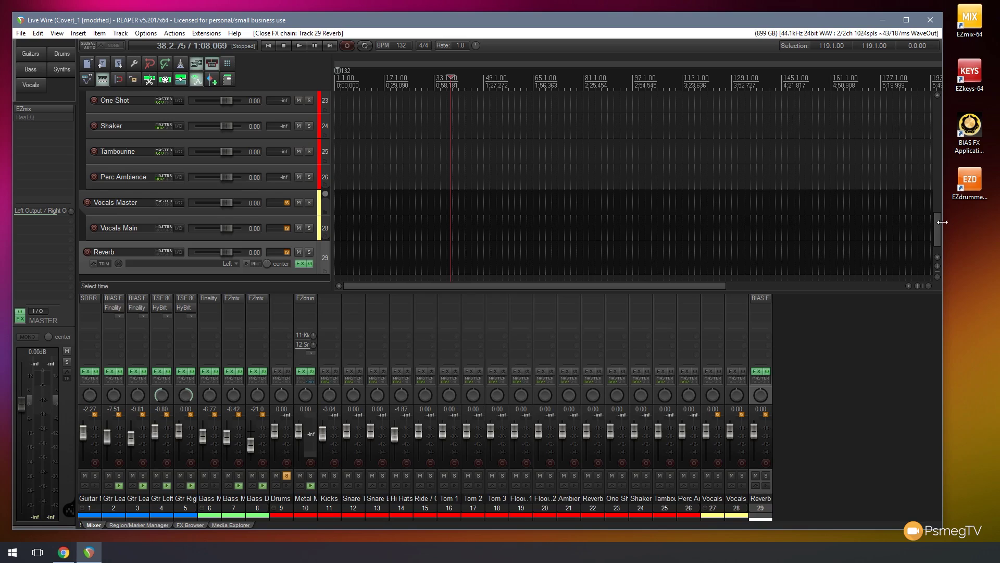
scroll(940, 221, up, 1)
drag(940, 220, 933, 136)
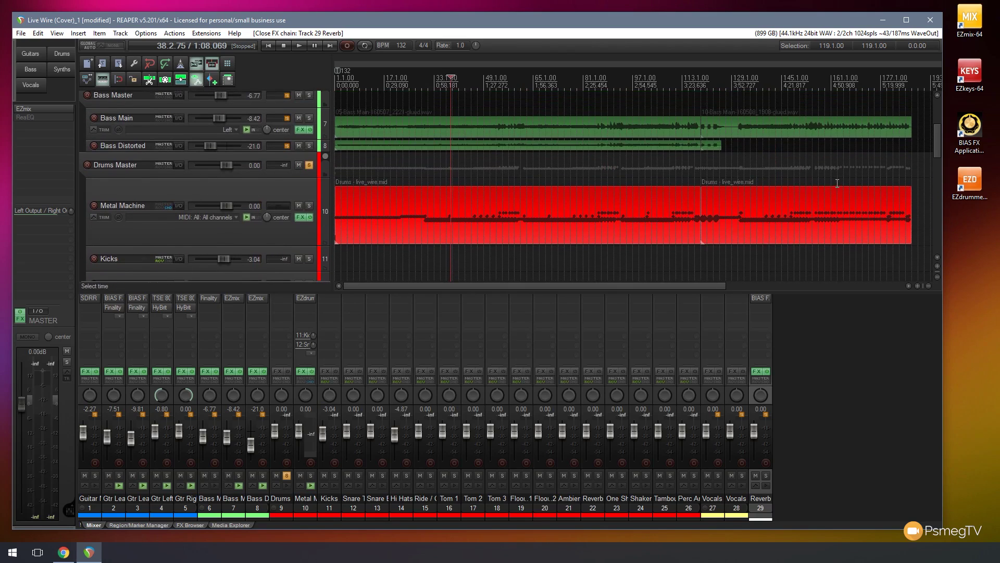
drag(936, 142, 951, 249)
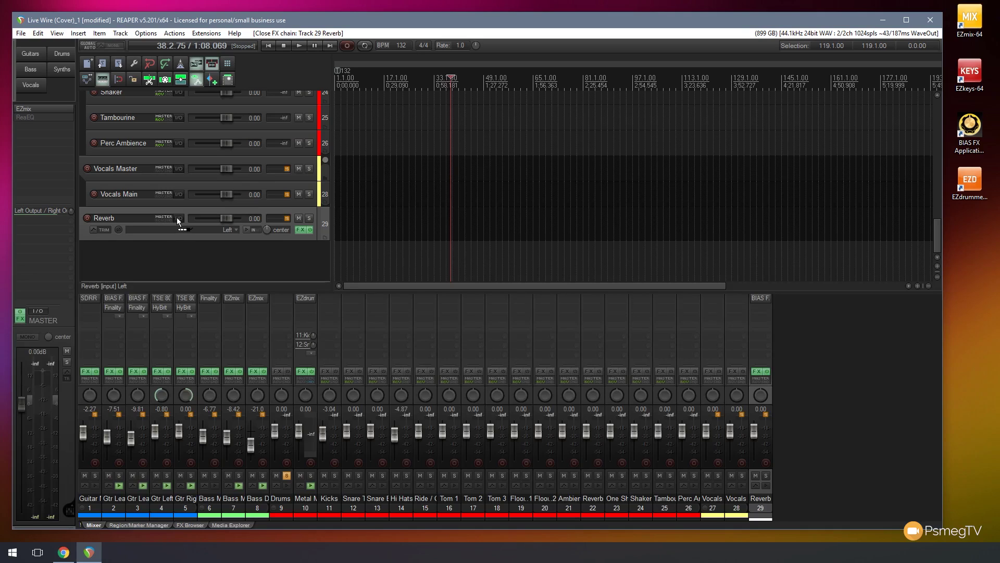
Create a Post-Fader (Post-Pan) send from Vocals Master to the Reverb track.
drag(176, 217, 176, 217)
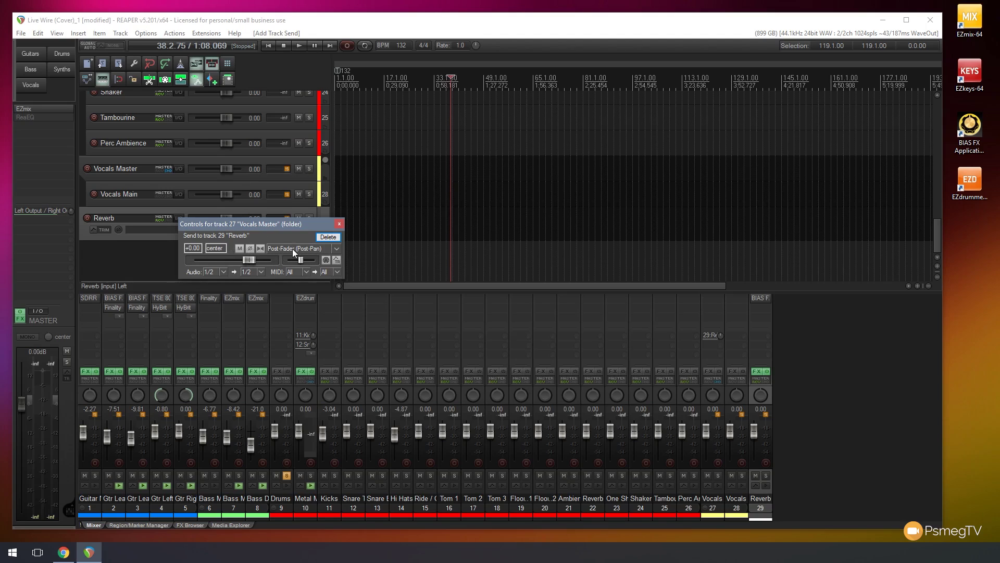
click(337, 249)
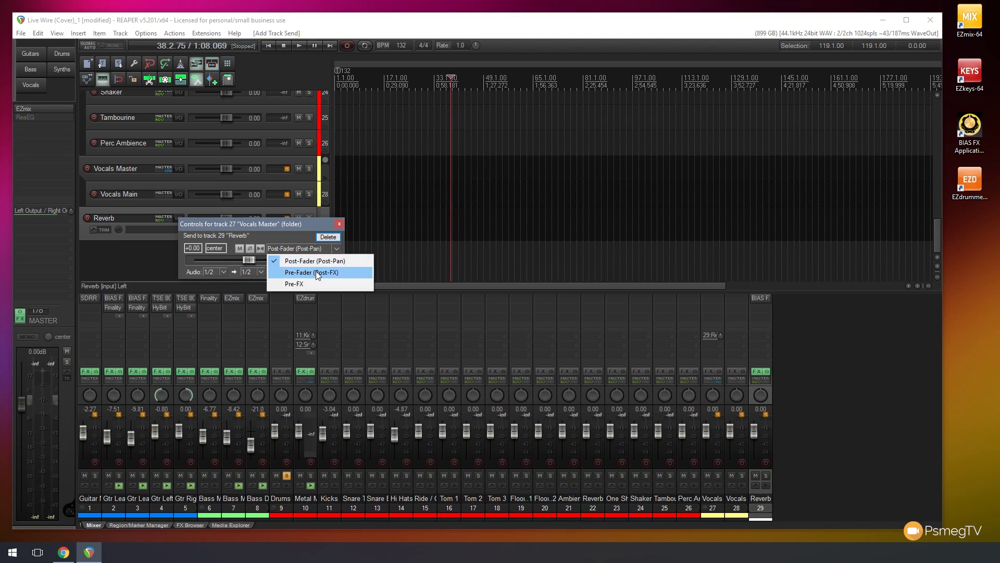
click(295, 222)
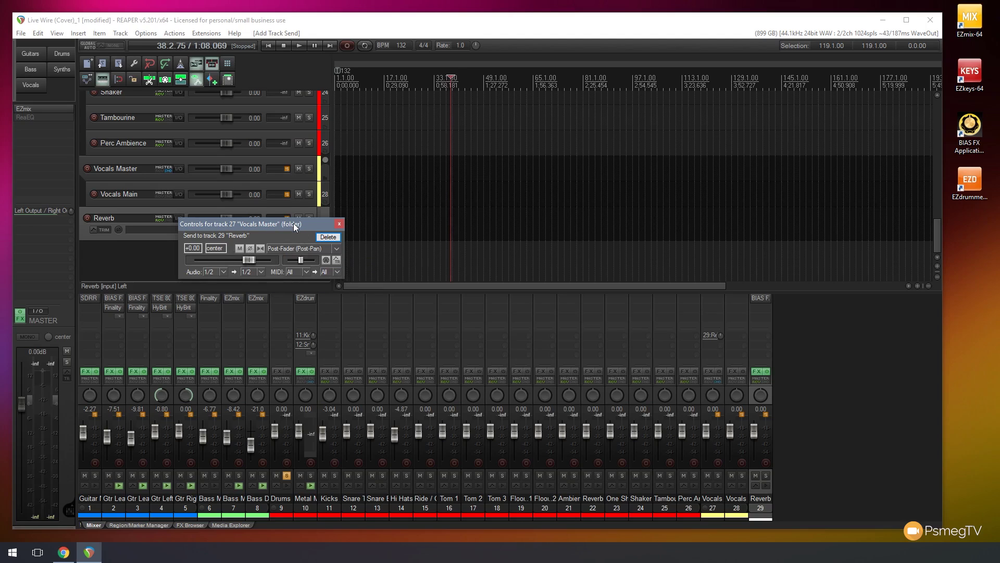
click(339, 223)
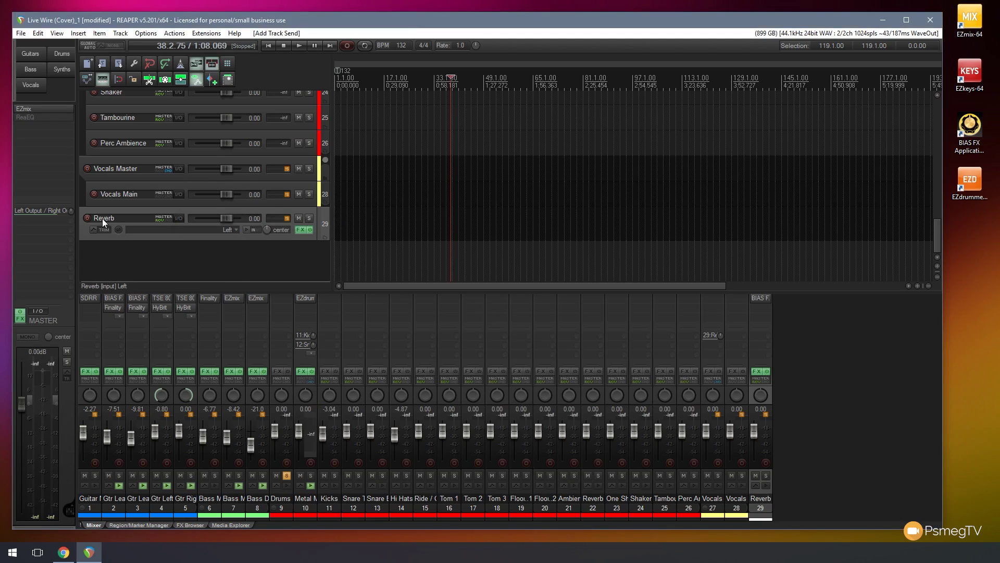
Move Reverb to the top as track 1 and add a Guitar Master send to it.
drag(102, 211, 89, 79)
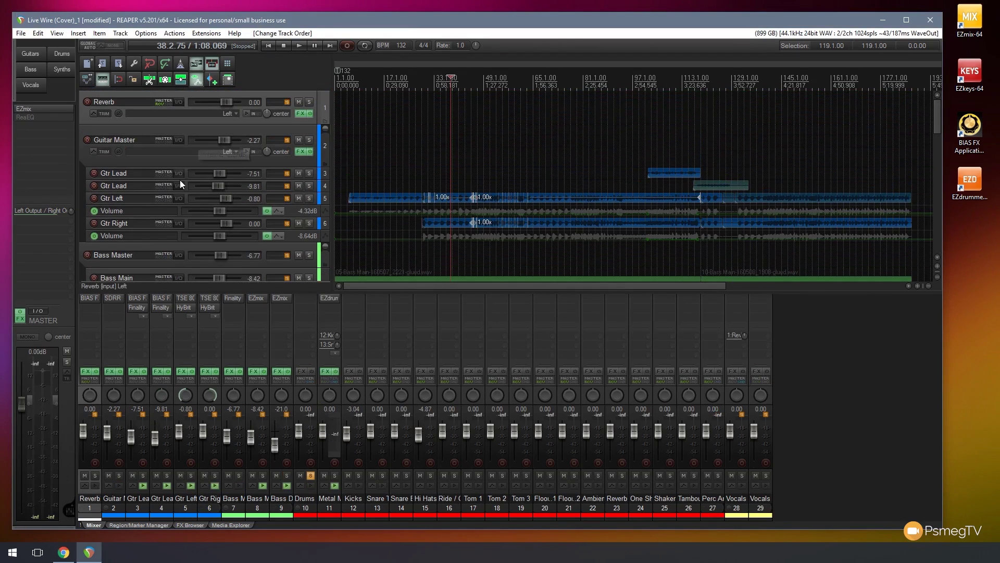
drag(165, 141, 167, 102)
Add a send from Bass Master to the Reverb track.
click(320, 105)
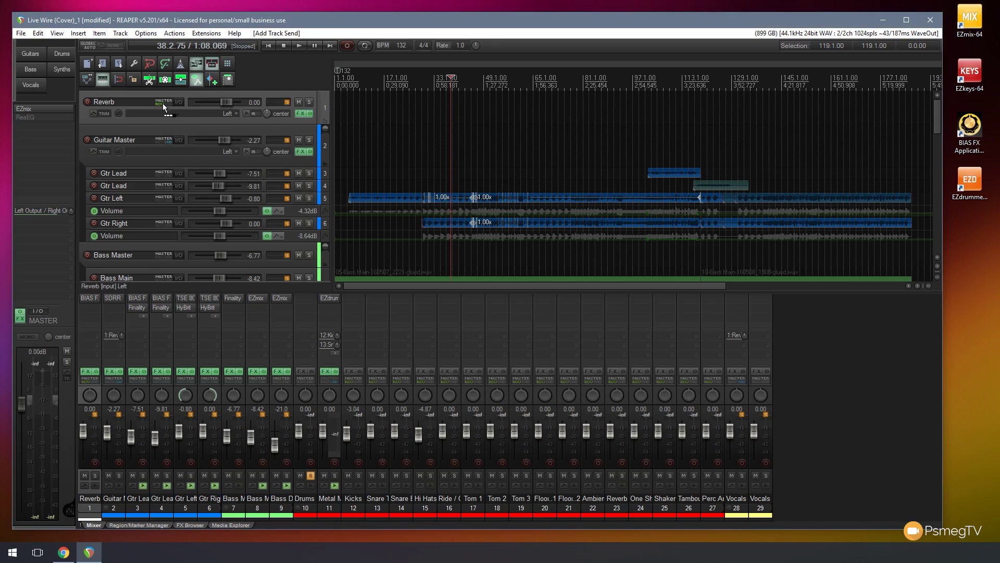
drag(163, 102, 162, 102)
click(324, 106)
Send Drums Master to Reverb and open Reverb's routing to review its receives.
drag(939, 118, 937, 147)
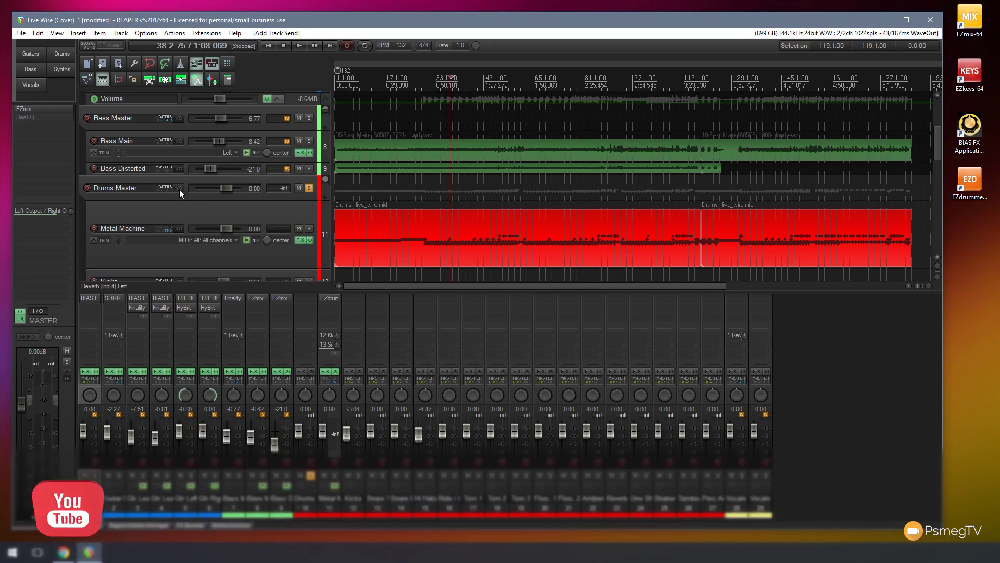
scroll(176, 123, up, 6)
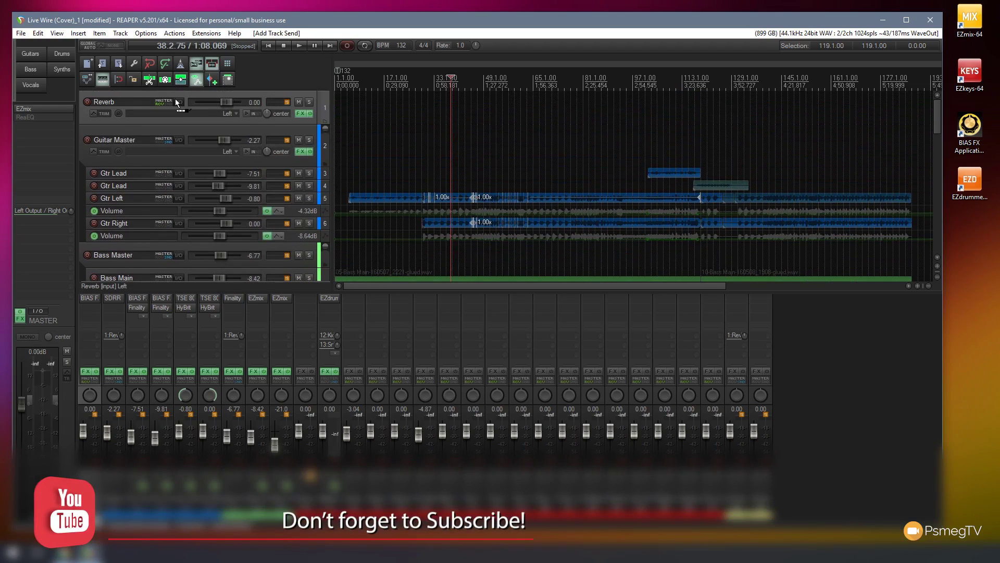
click(177, 102)
click(193, 161)
click(180, 99)
Check the Reverb track's receives from guitar, bass, drums and vocal masters, then close its routing window.
drag(598, 95, 346, 65)
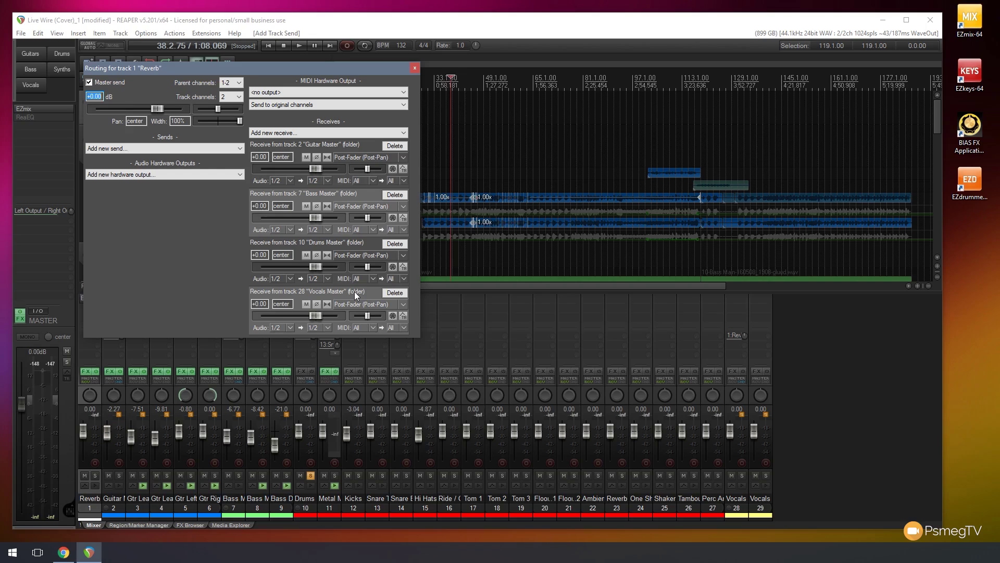
click(414, 68)
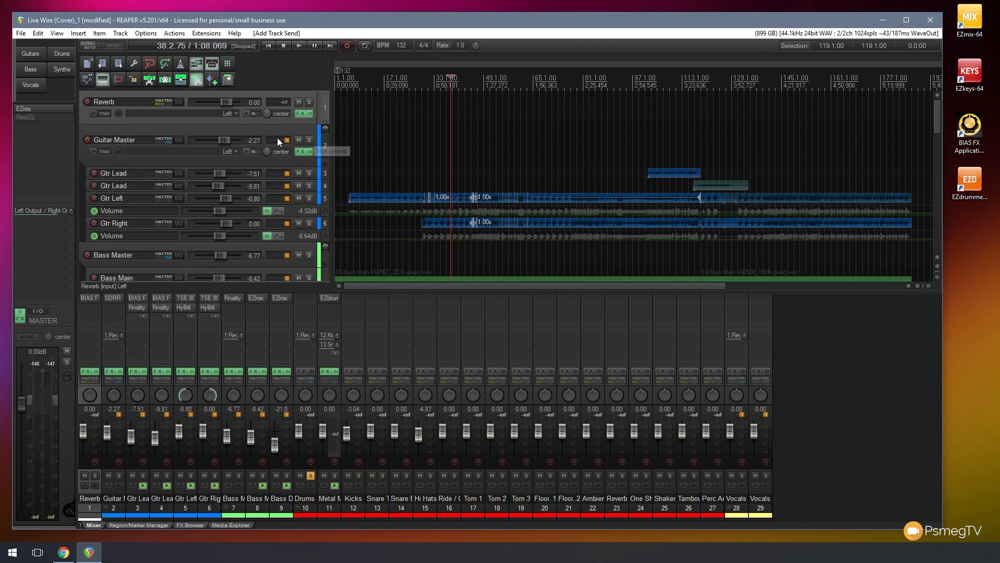
click(309, 102)
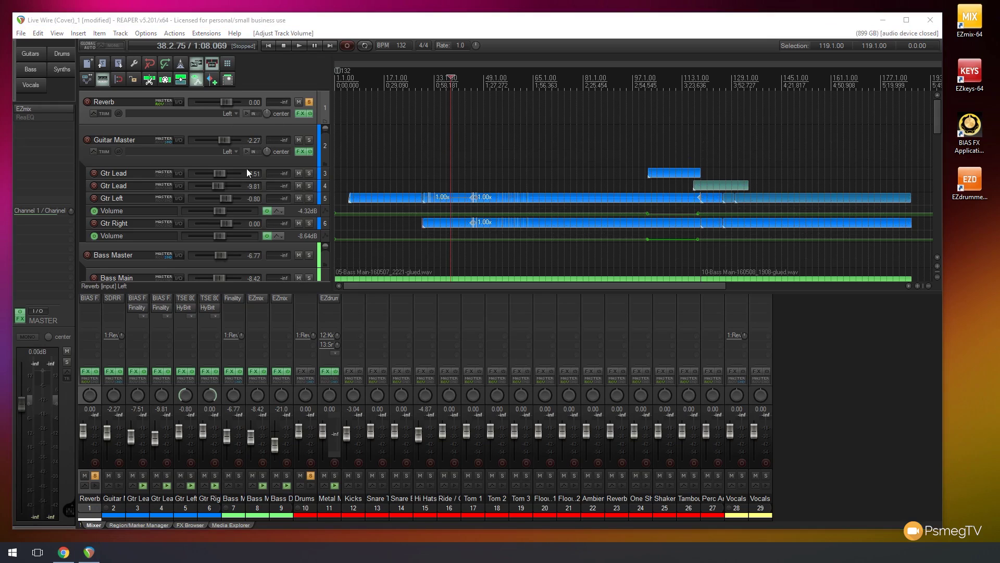
click(364, 20)
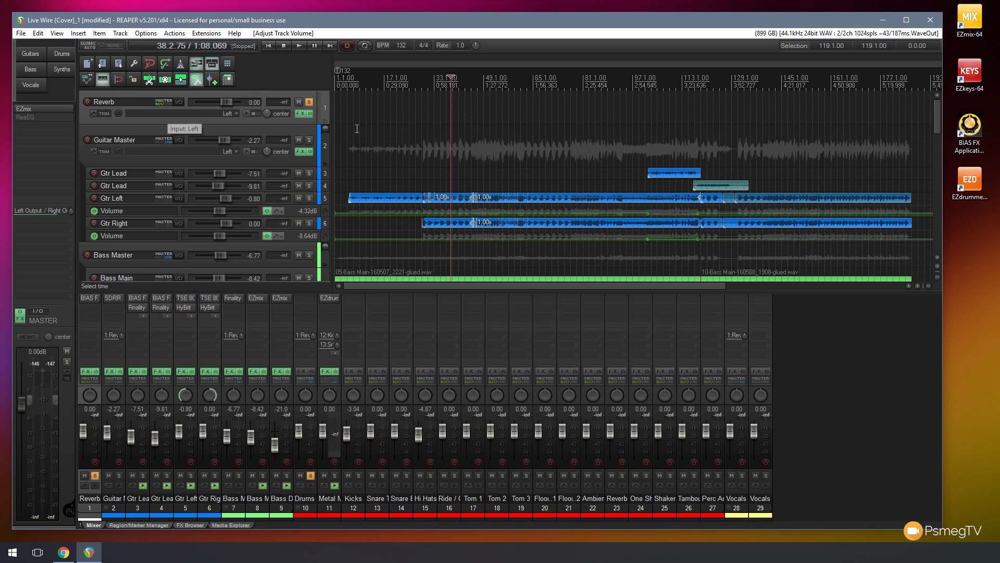
click(299, 44)
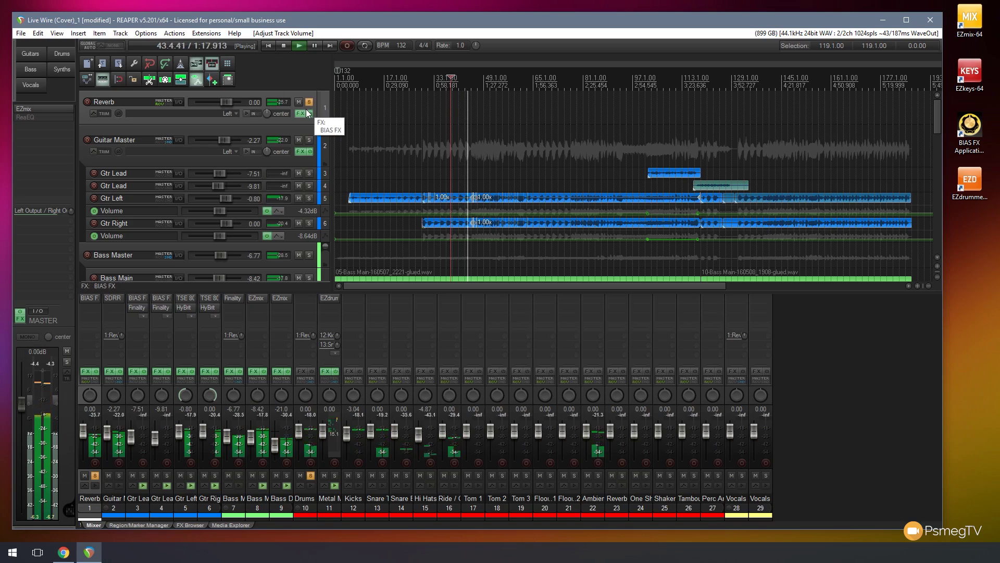
key(space)
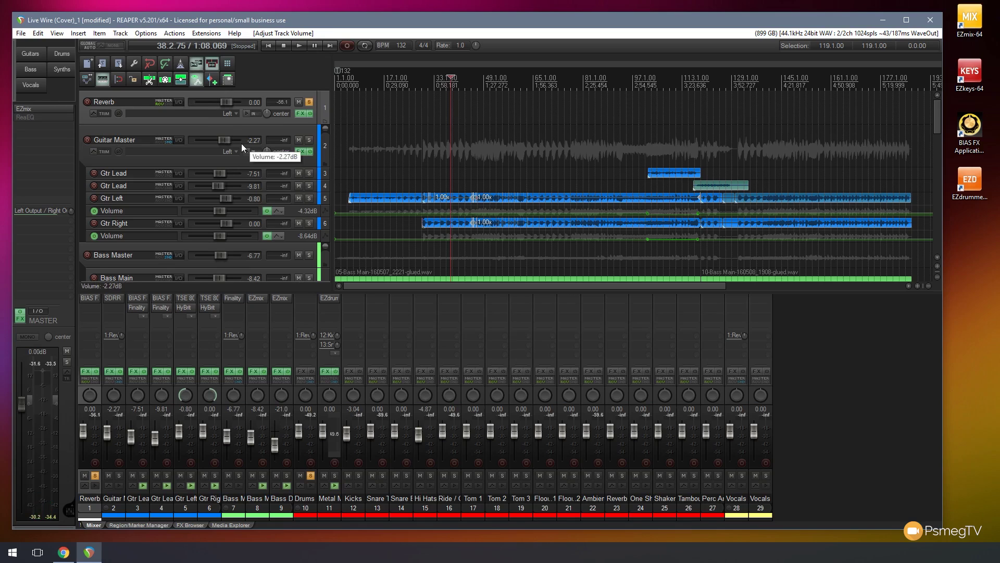
Unsolo Reverb, play from 27.3.10, and compare the mix with Reverb muted and unmuted.
click(308, 101)
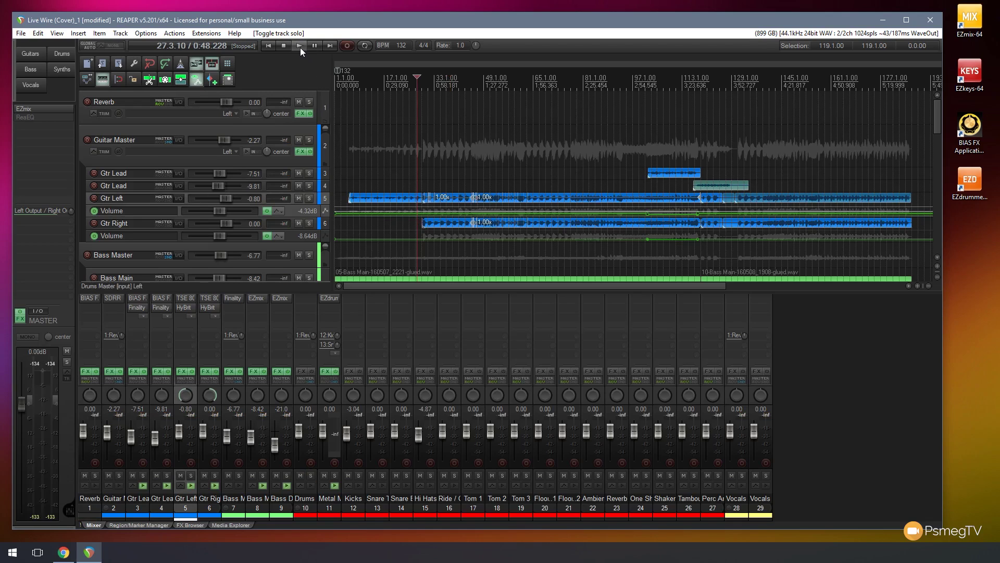
click(300, 46)
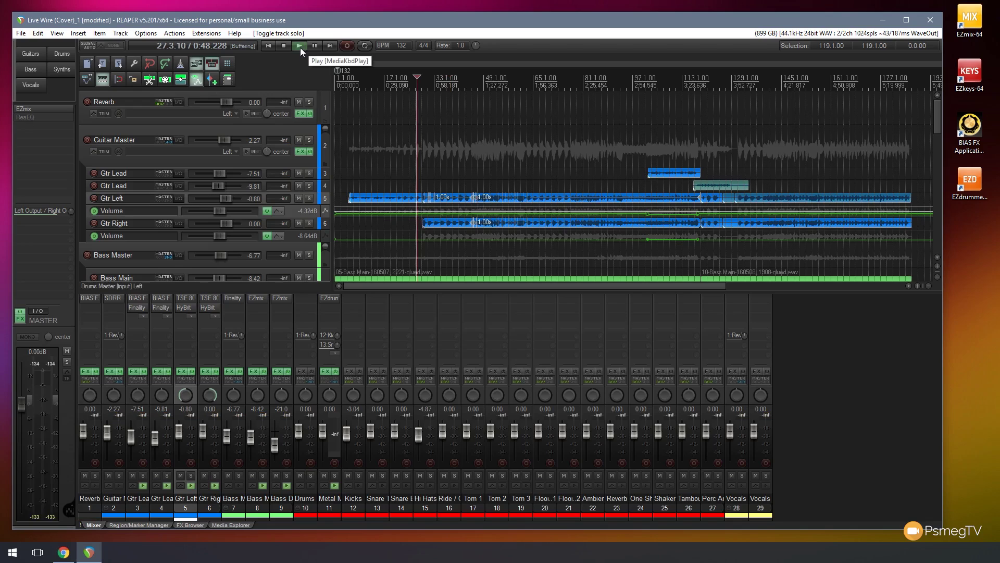
click(300, 102)
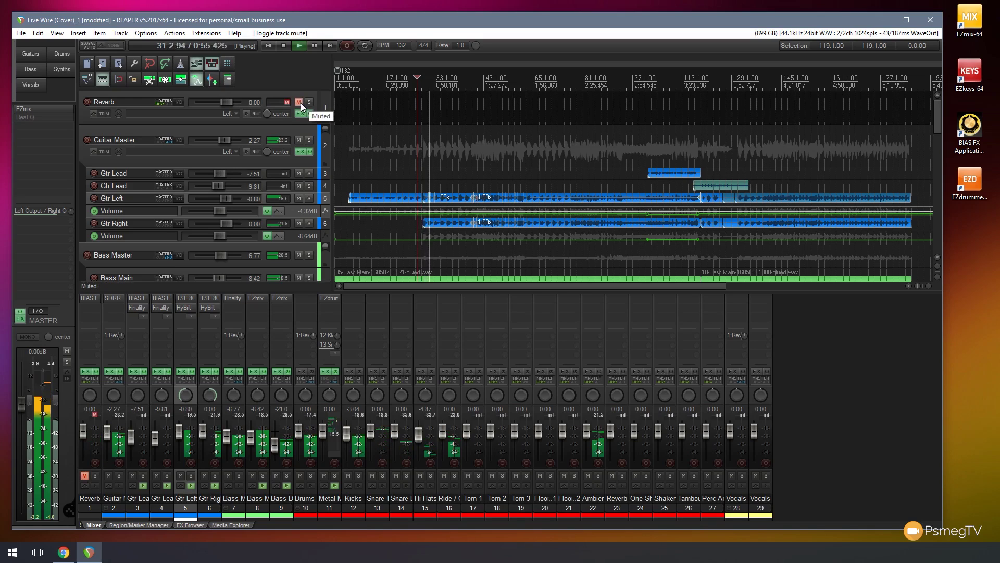
click(301, 103)
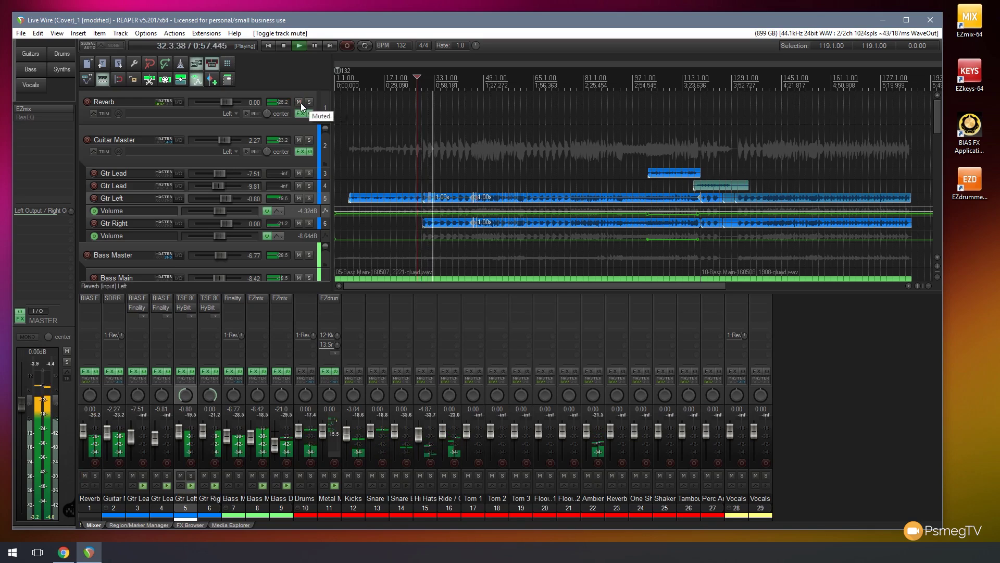
Lower the Reverb track's volume to -11.5 dB and compare it muted and unmuted again.
drag(226, 102, 216, 102)
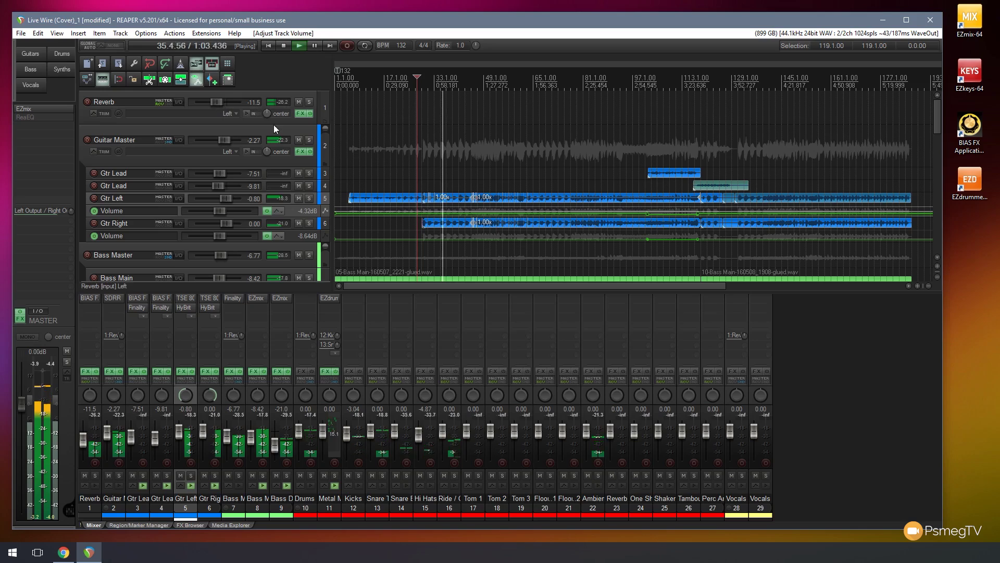
click(298, 103)
click(298, 102)
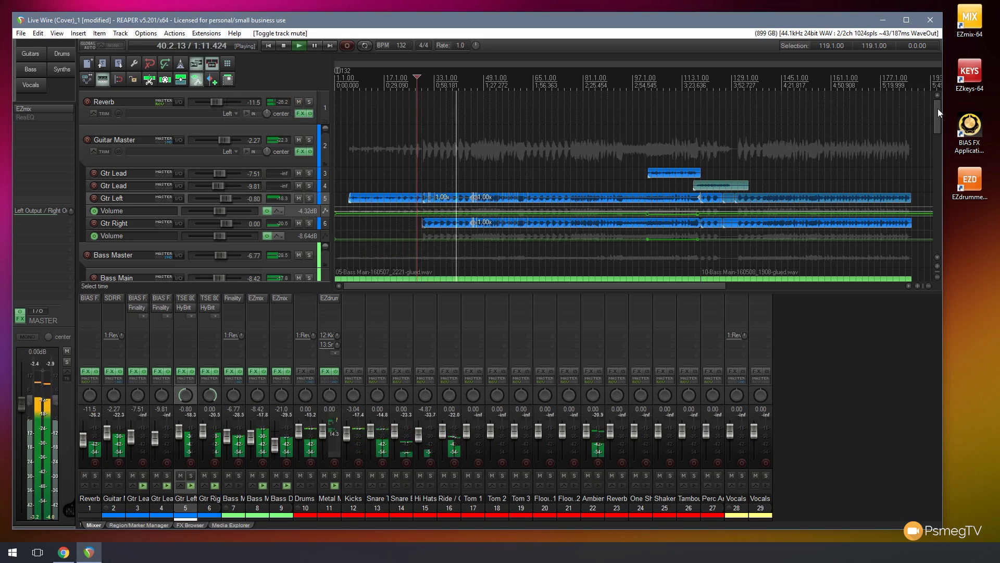
Solo the Drums Master, A/B the Reverb on the drums, and raise Reverb to about -8.9 dB.
drag(937, 108, 938, 133)
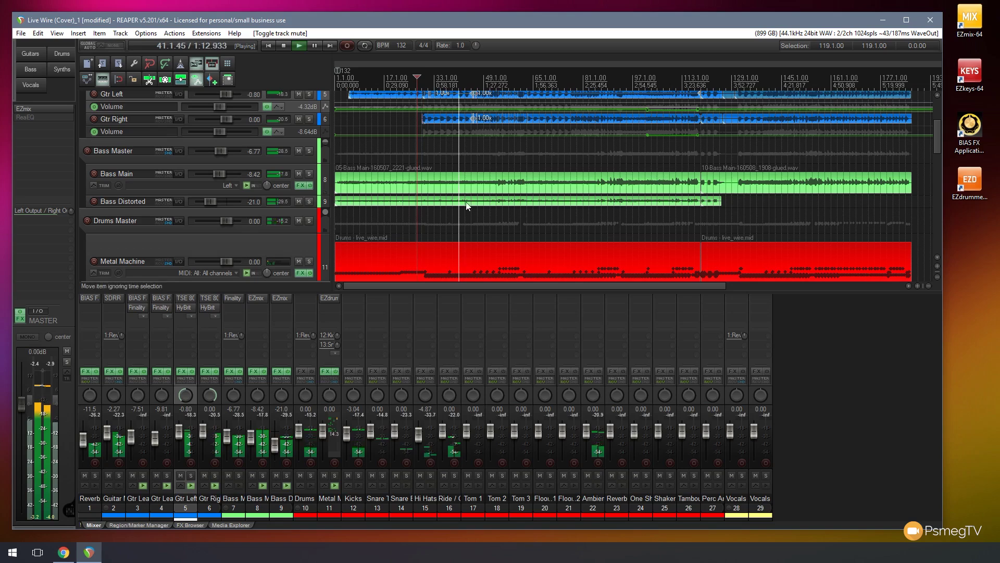
click(309, 223)
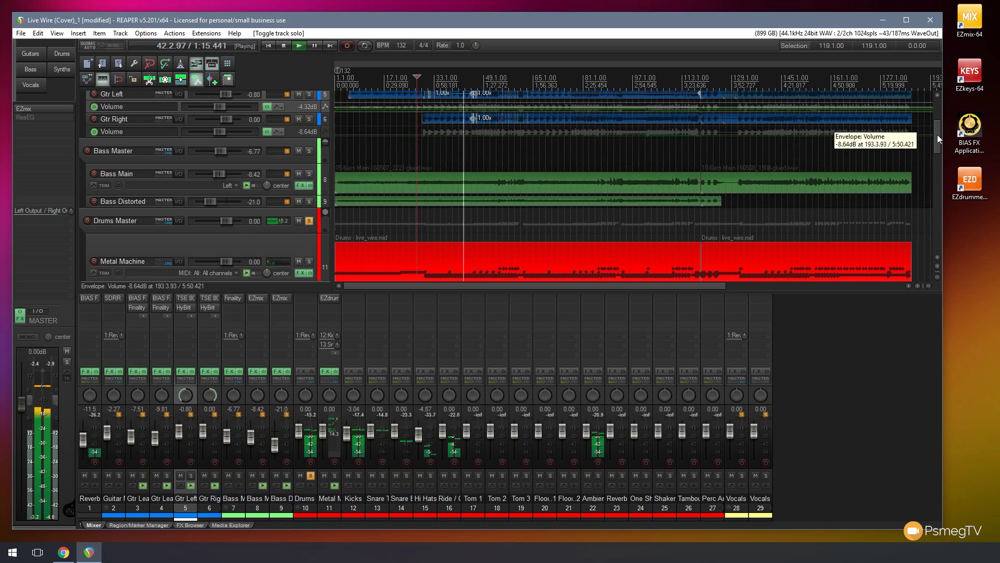
drag(937, 135, 938, 111)
click(299, 103)
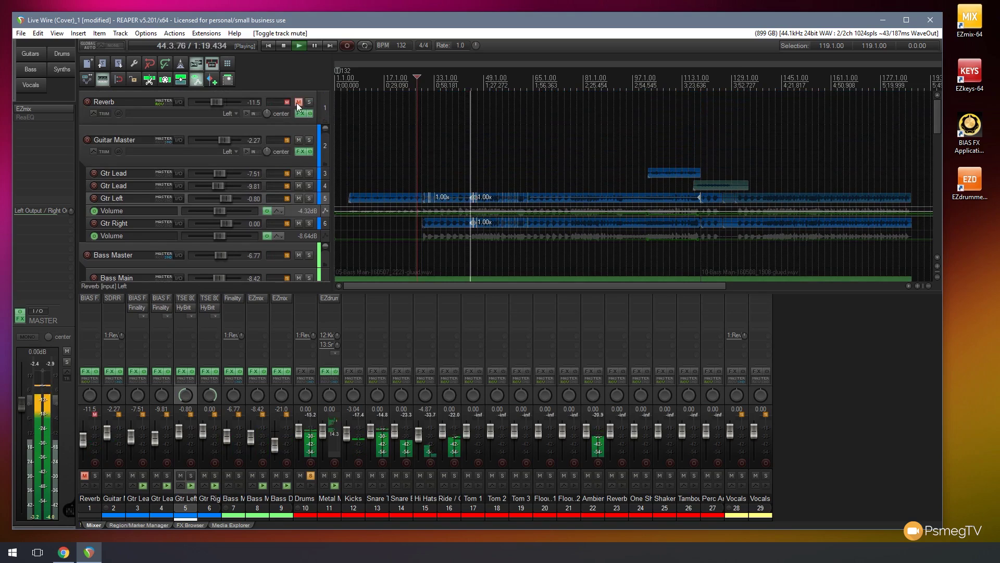
click(299, 102)
drag(216, 101, 217, 101)
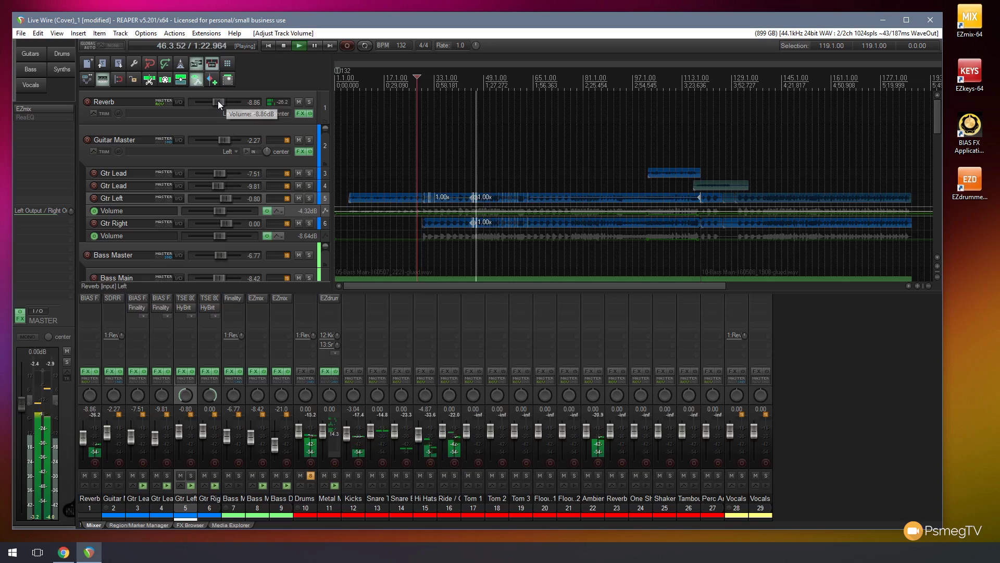
Compare the Reverb muted and soloed against the drums, then clear all solos.
click(299, 102)
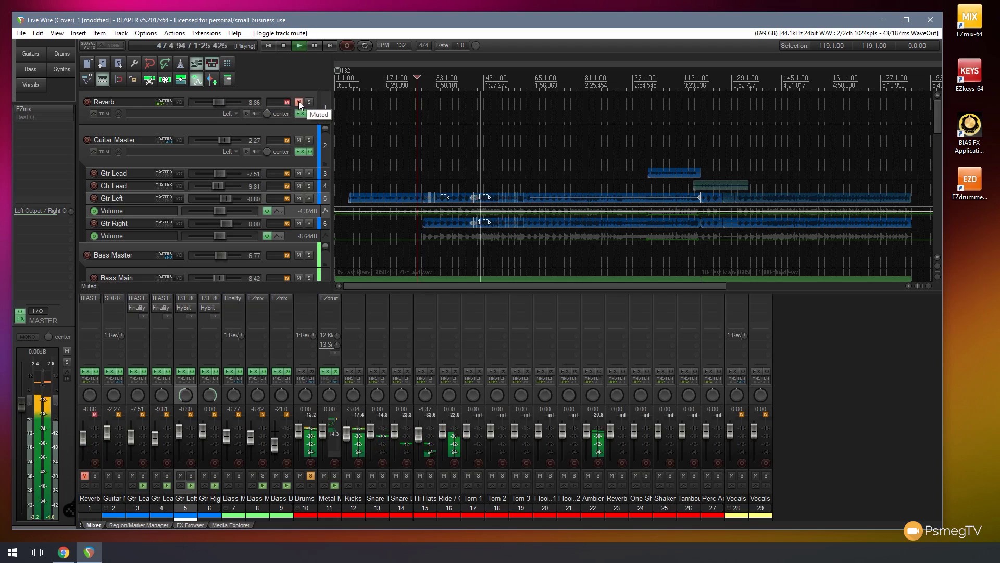
click(309, 102)
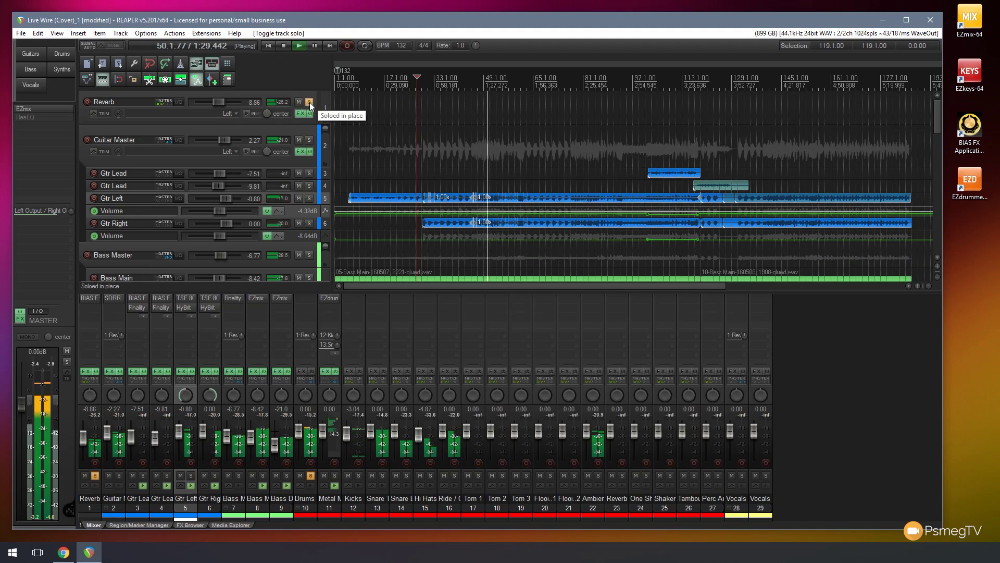
click(310, 103)
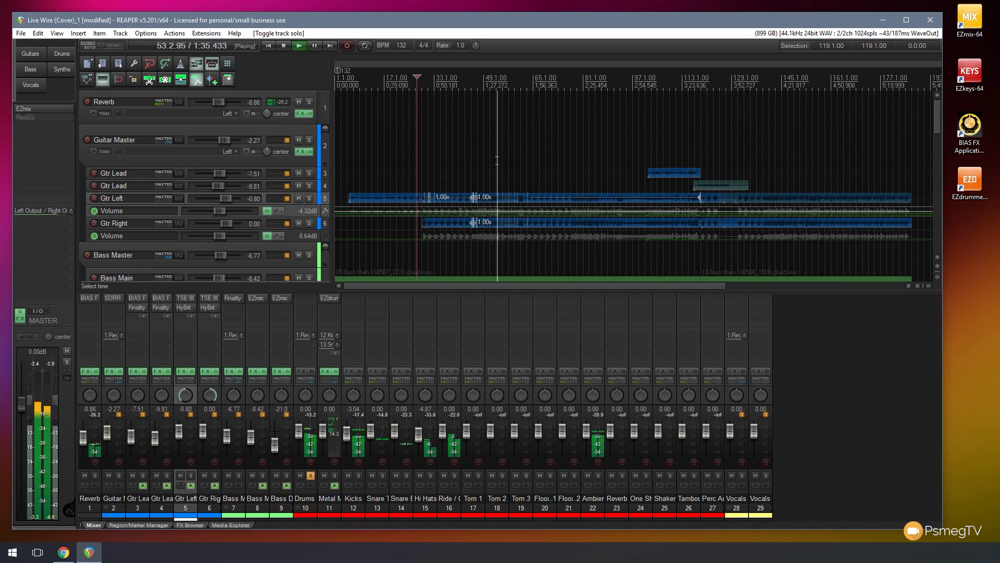
alt+click(309, 102)
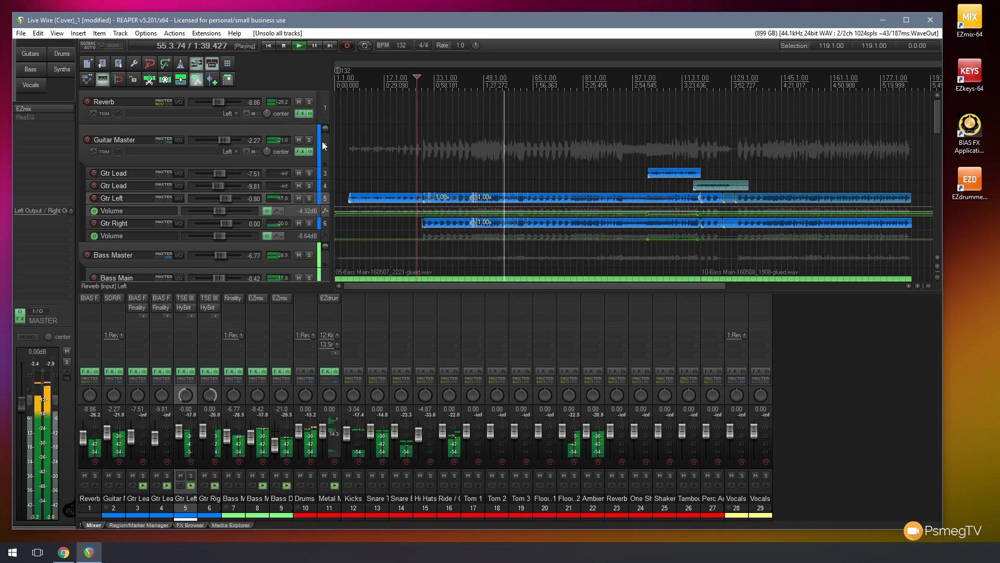
Audition the Reverb muted, unmuted and soloed within the full mix, ending unsoloed.
click(301, 103)
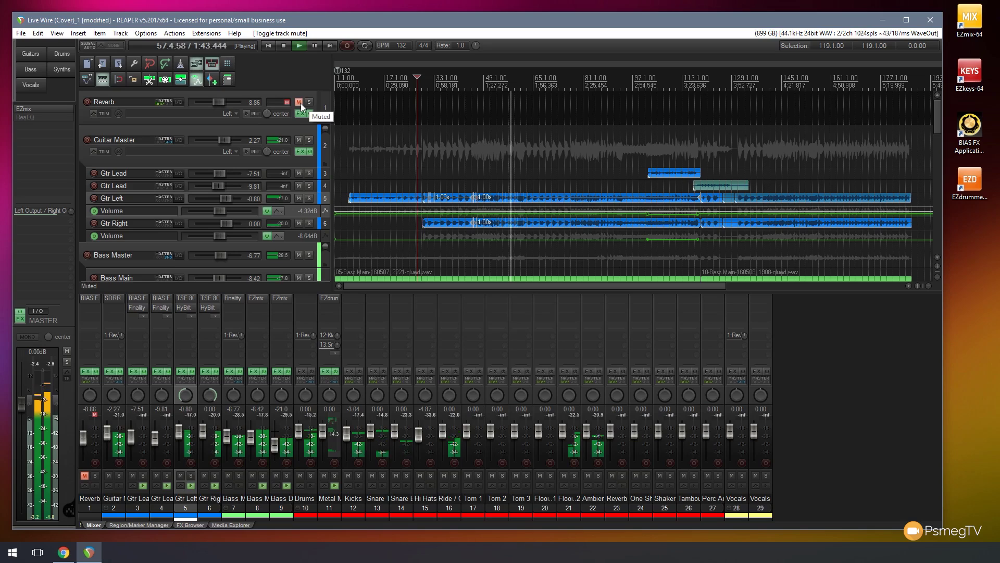
scroll(223, 103, up, 5)
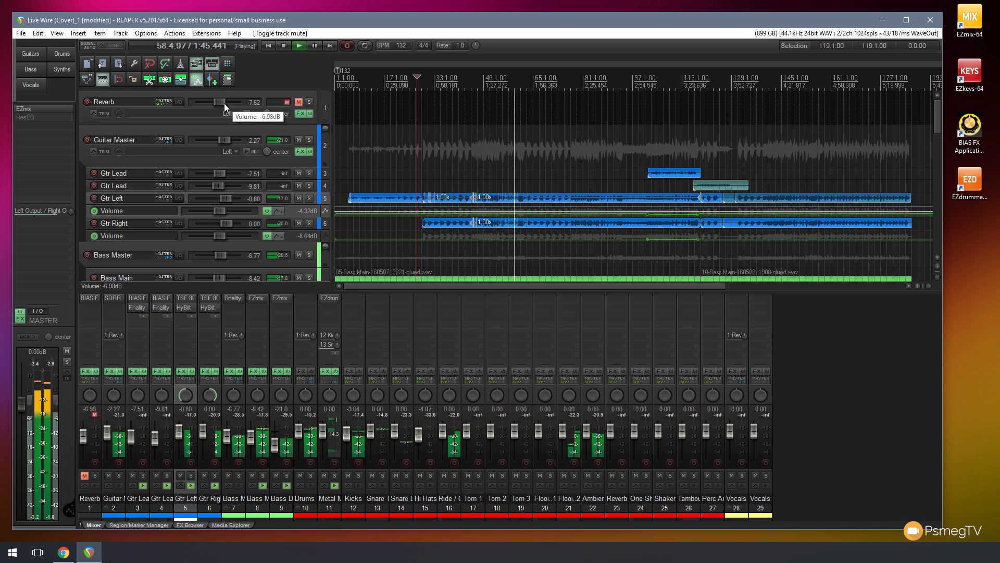
click(296, 103)
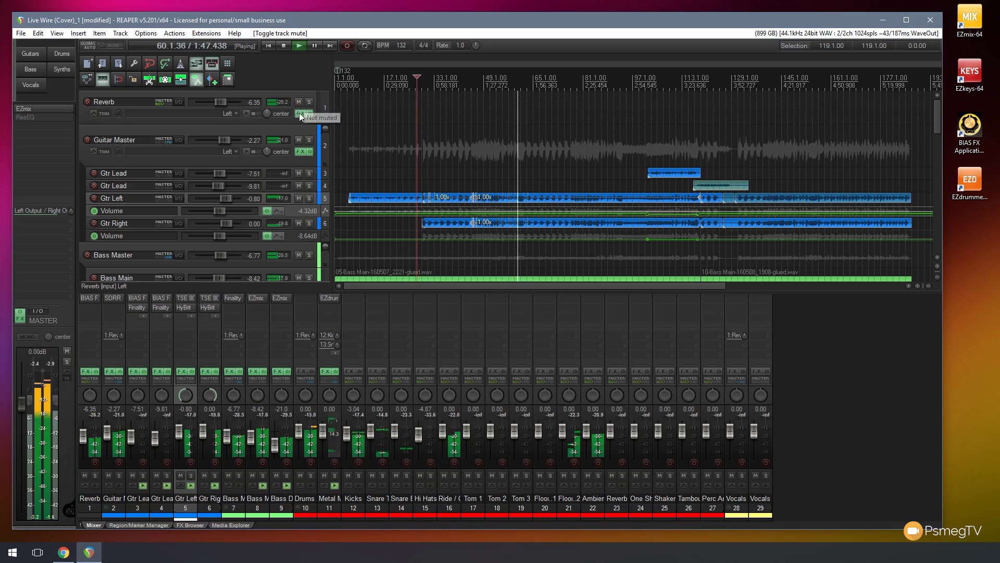
click(307, 102)
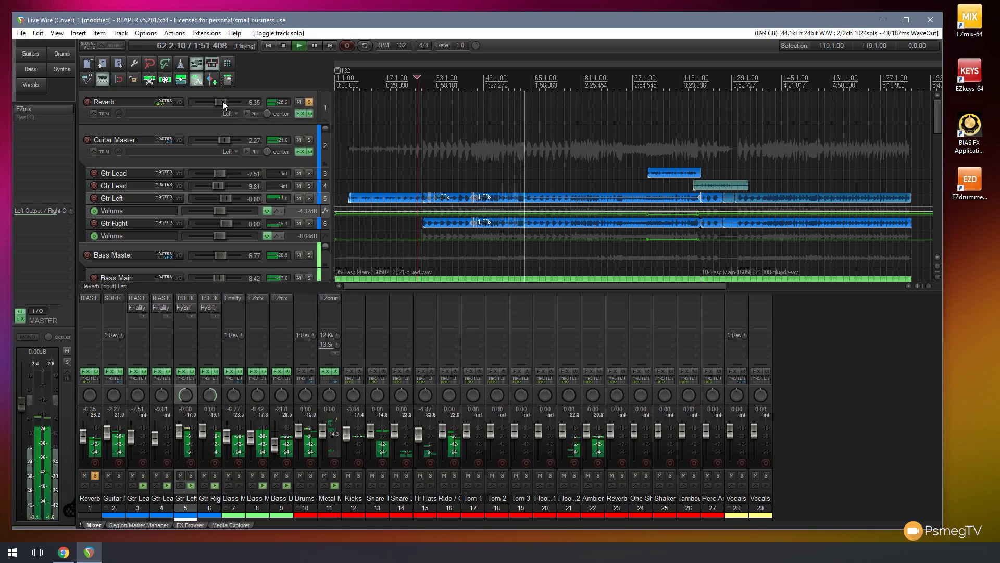
click(308, 101)
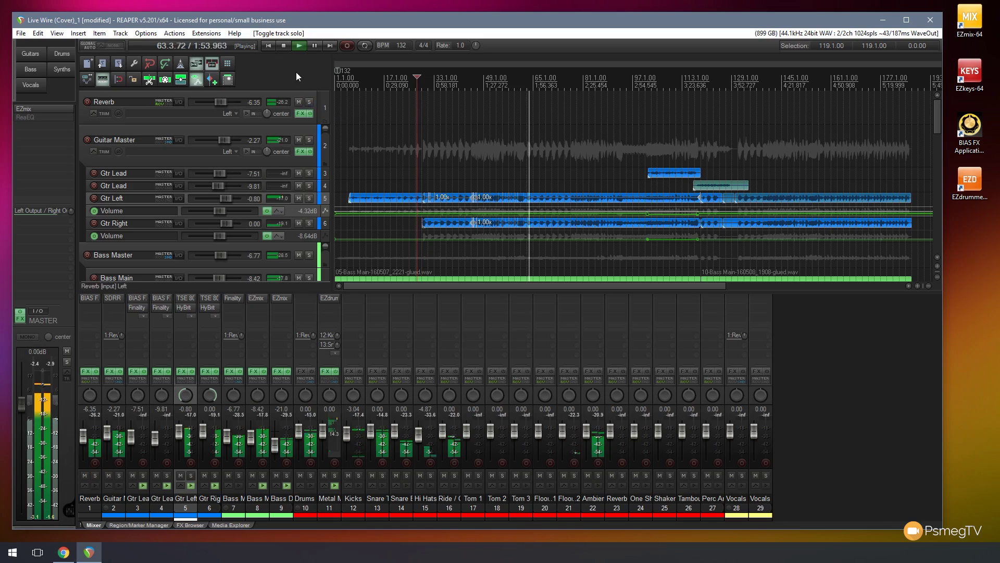
Do a final mute comparison, then nudge the Reverb fader up to -4.57 dB.
click(298, 102)
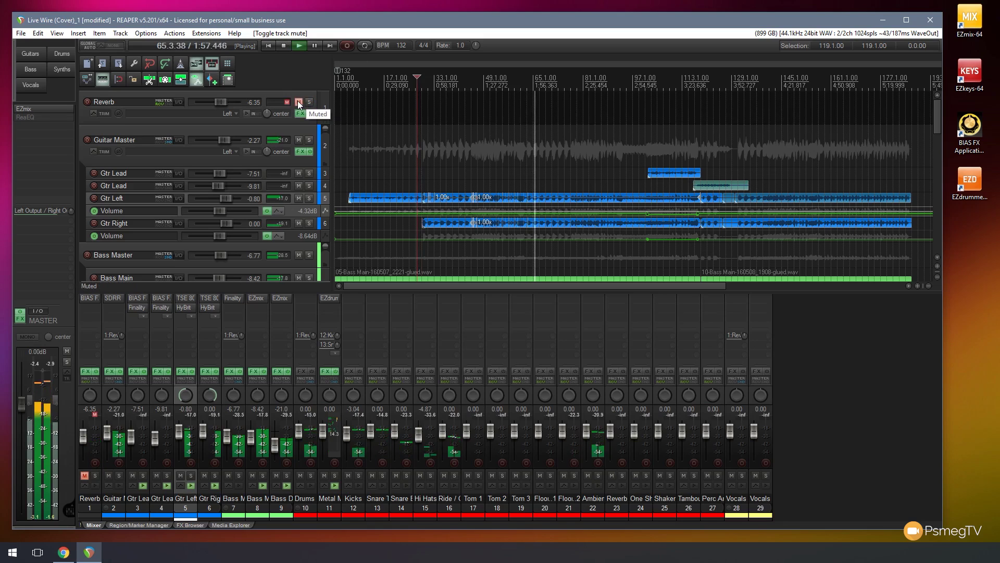
click(298, 102)
scroll(226, 102, up, 2)
scroll(226, 101, up, 1)
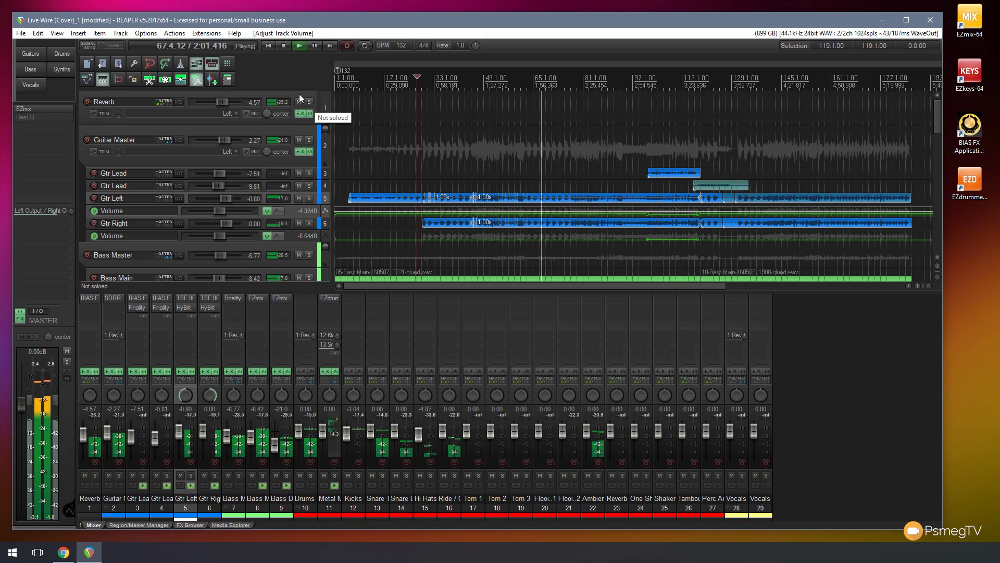
click(286, 46)
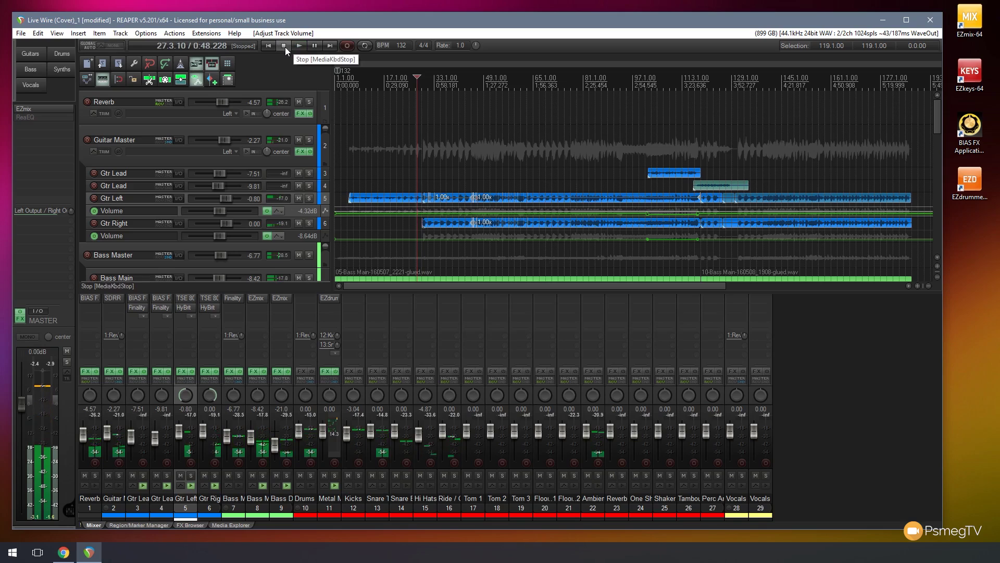